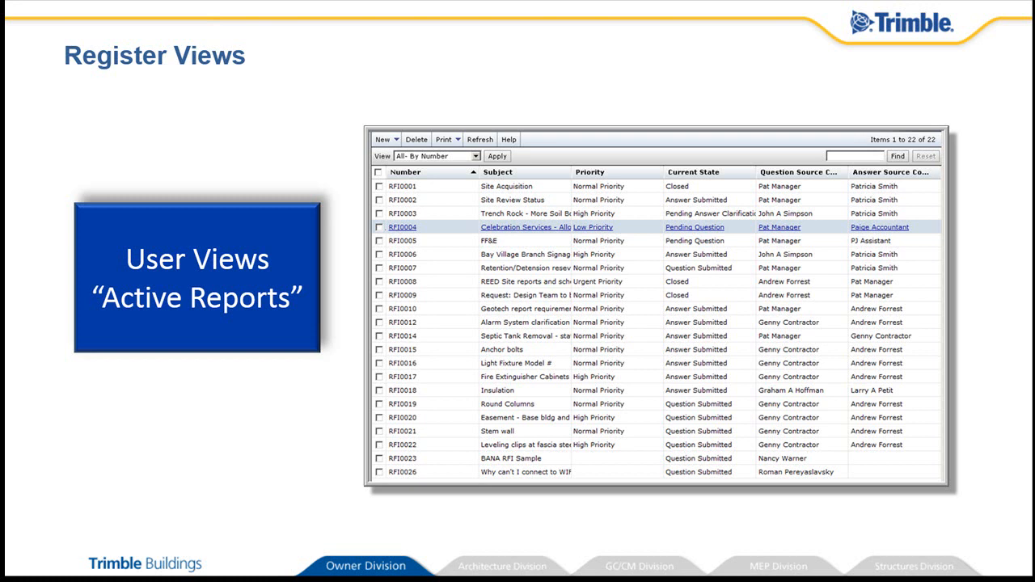
key(Right)
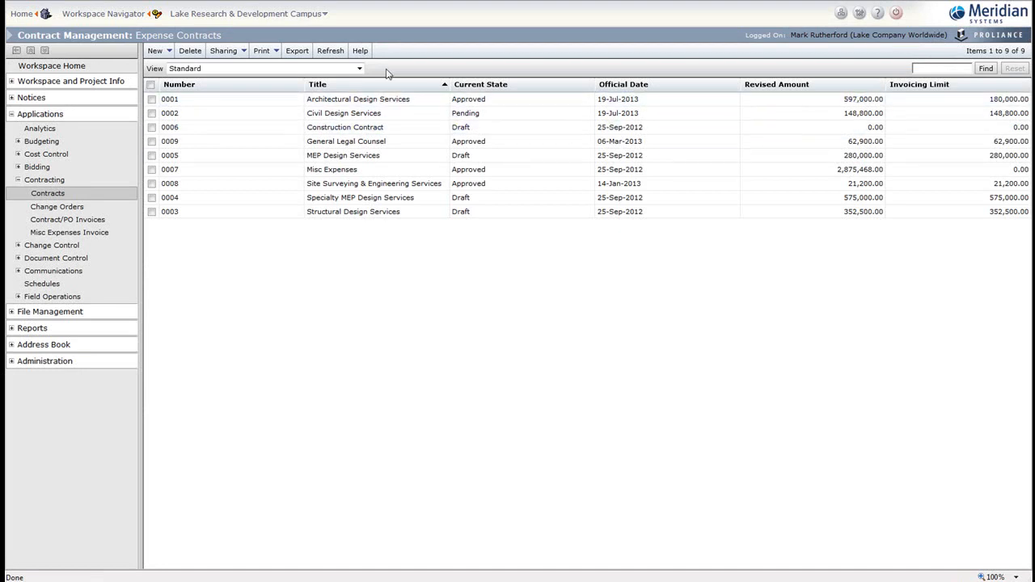
Edit the Expense Contracts view menu to display the four shared views and hide Basic and Standard.
click(360, 68)
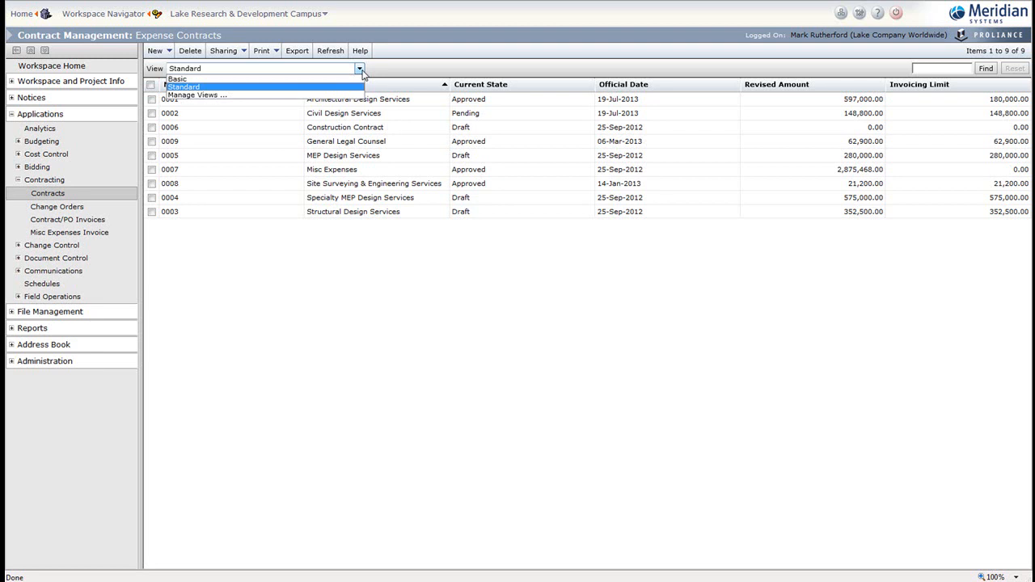
click(345, 96)
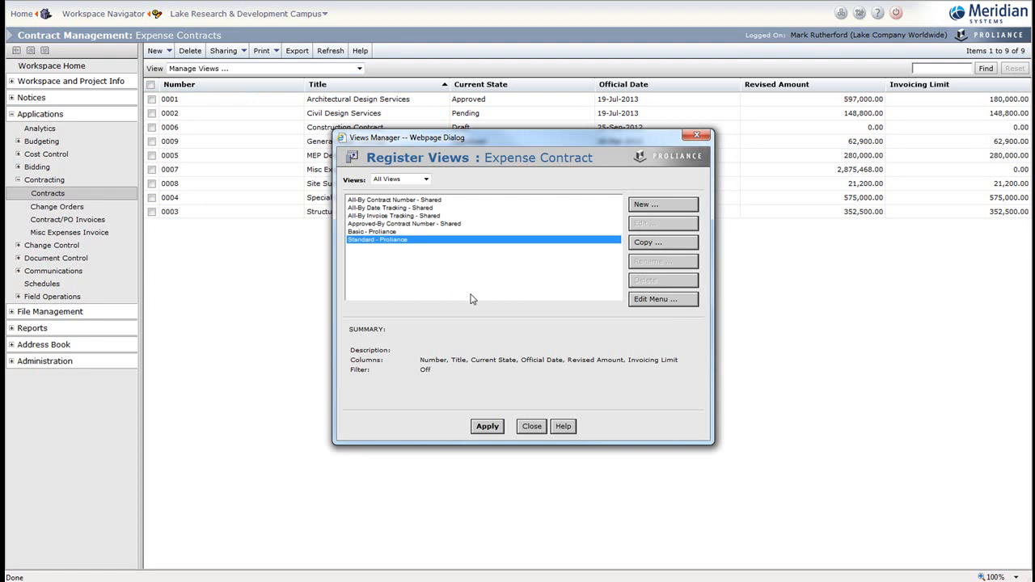
click(651, 300)
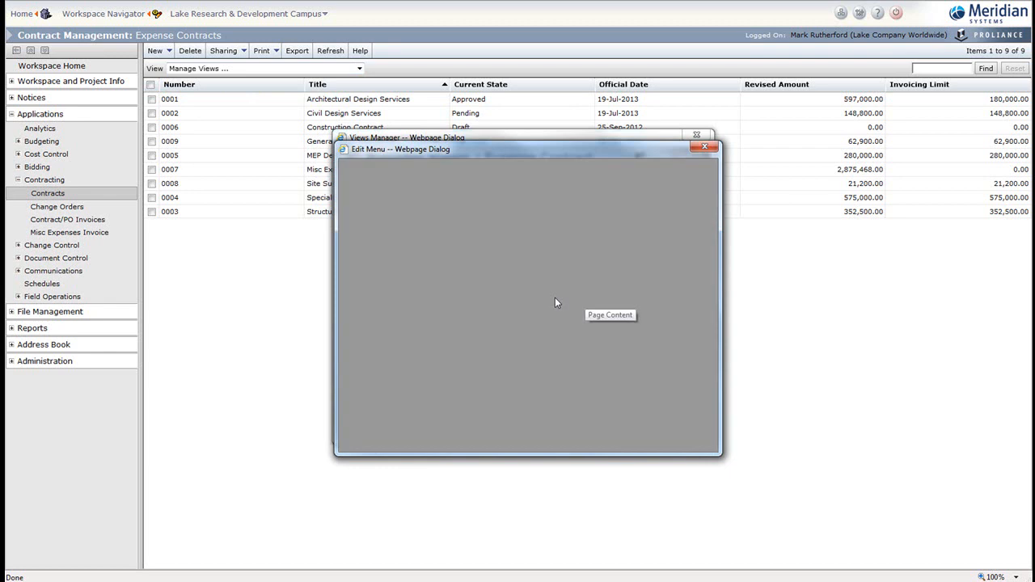
click(641, 225)
click(642, 237)
click(642, 249)
click(642, 262)
click(642, 274)
click(643, 287)
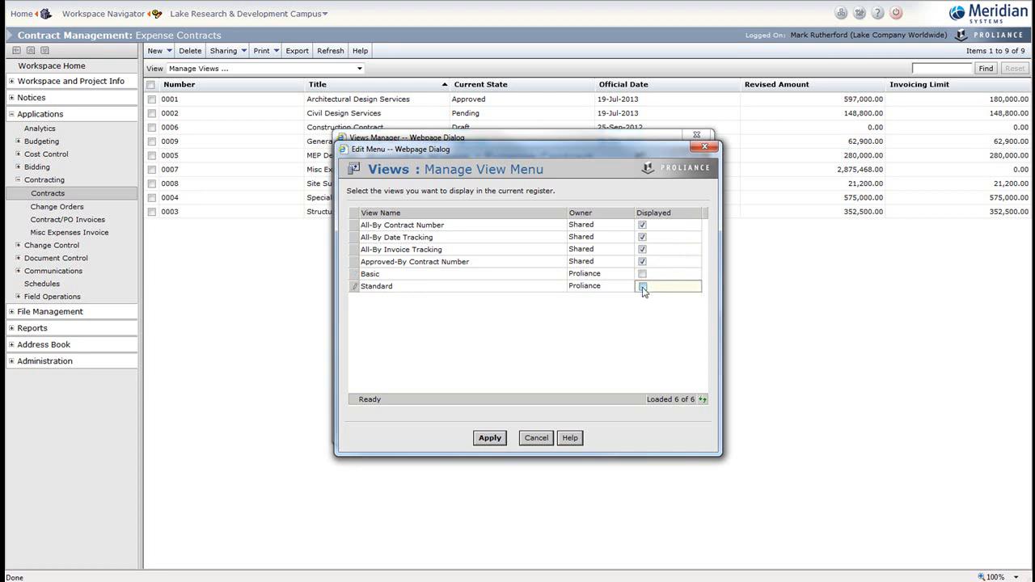
click(491, 439)
click(493, 443)
click(534, 431)
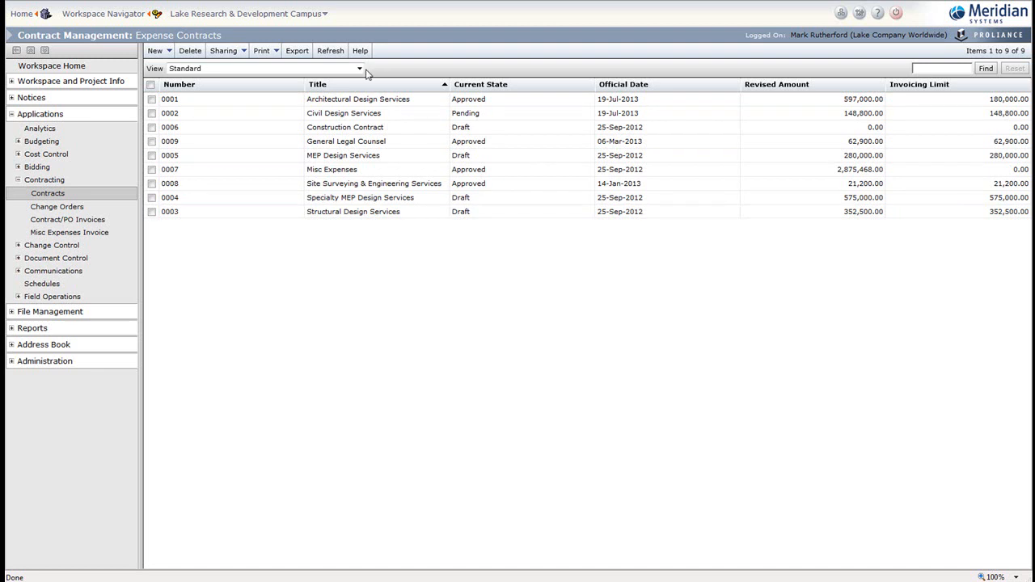
Switch the register to the All-By Contract Number view and copy it as a Personal view named My Contract View.
click(359, 70)
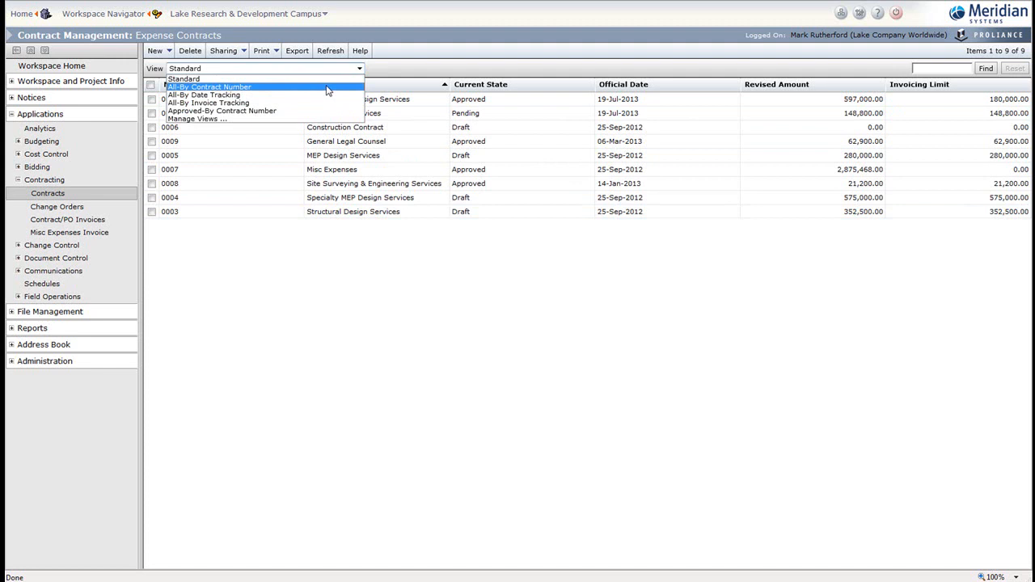
click(326, 87)
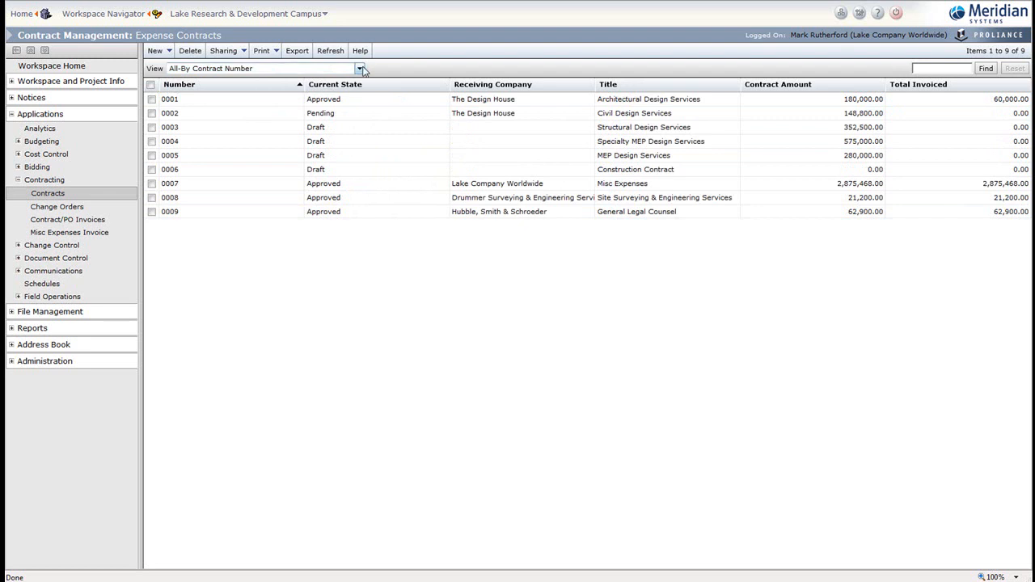
click(361, 69)
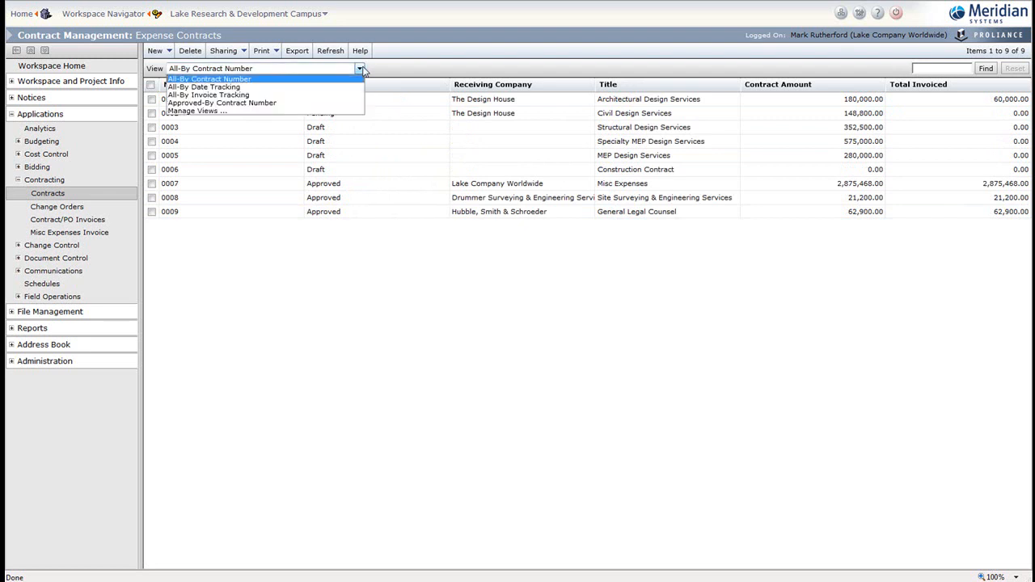
click(342, 114)
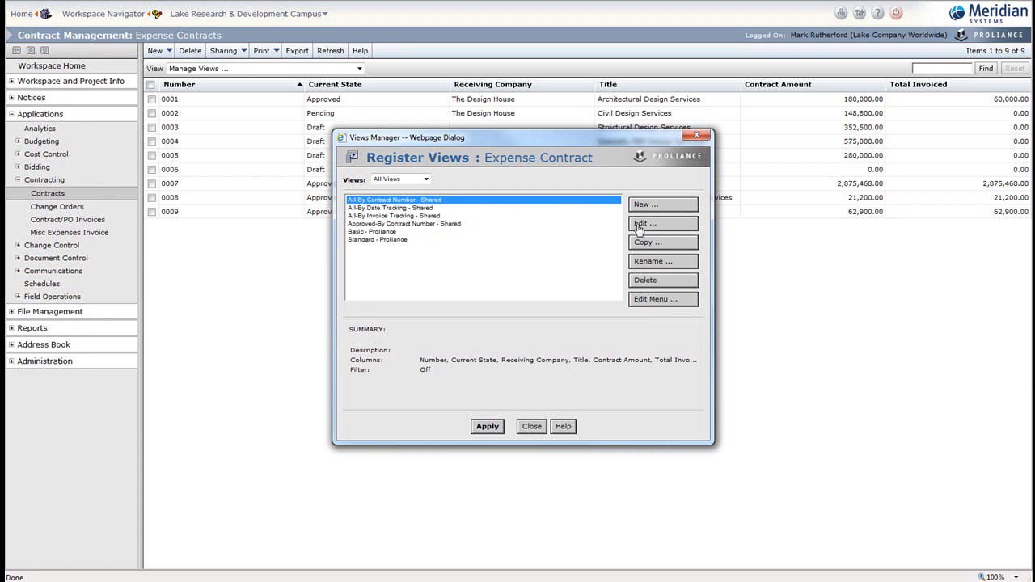
click(662, 242)
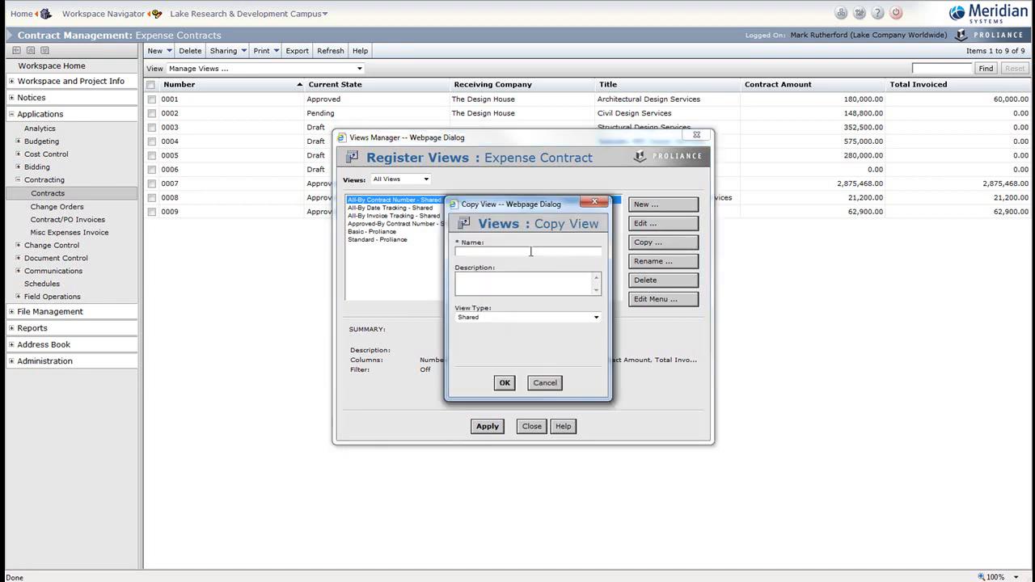
text(My Contract View)
click(522, 322)
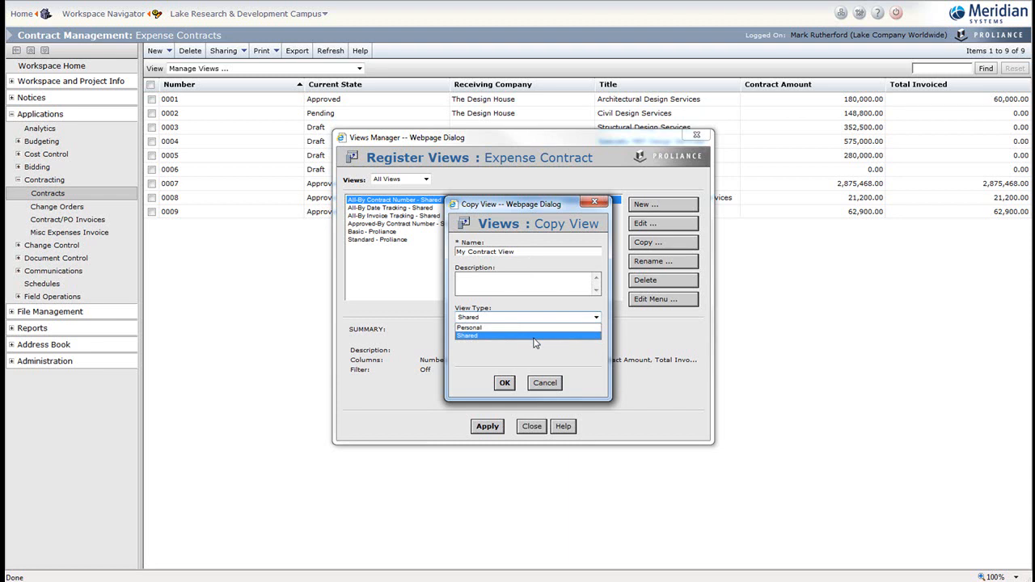
click(542, 328)
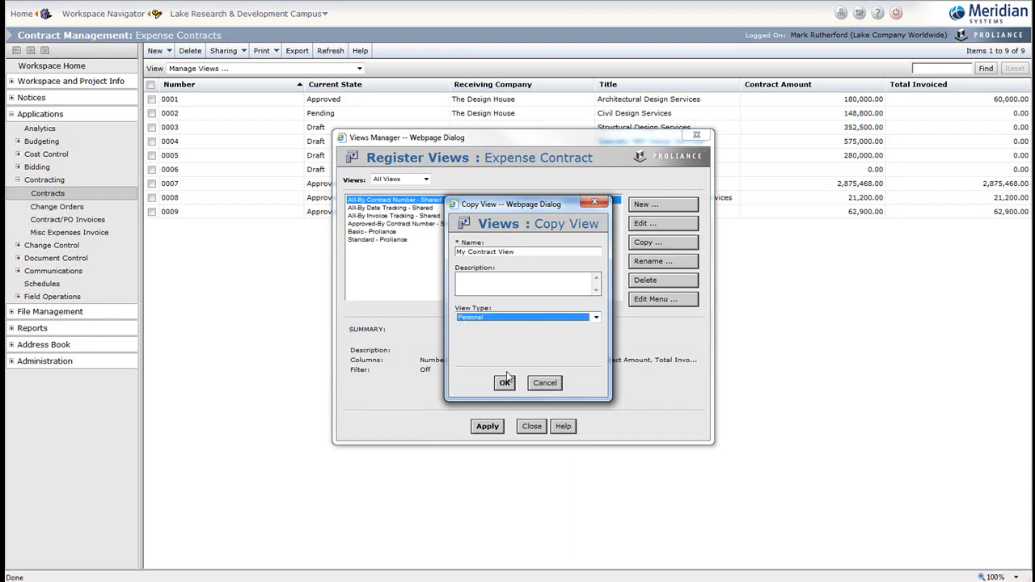
click(505, 382)
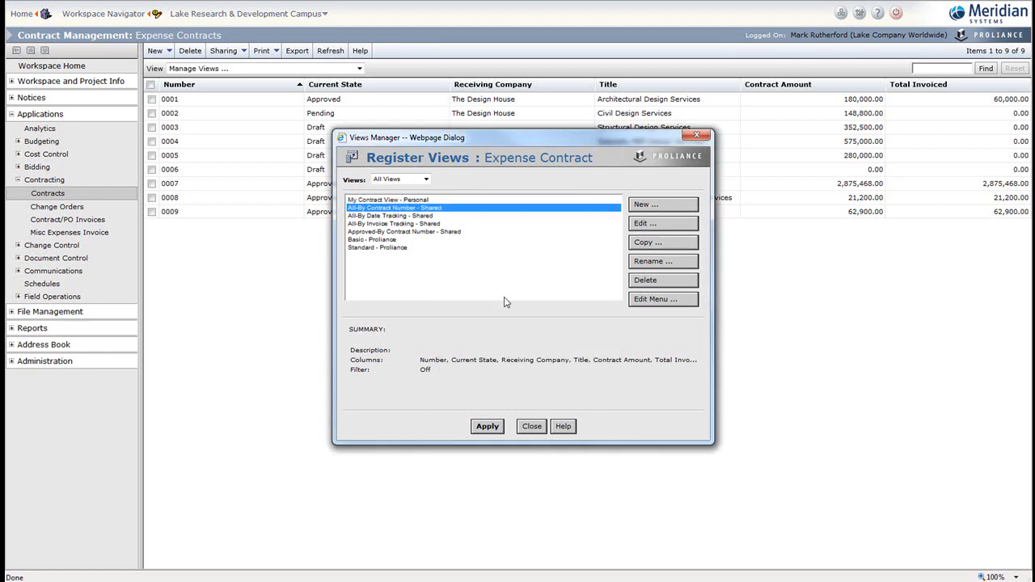
Edit My Contract View to remove its Total Invoiced column, and select Number in its sort fields.
click(420, 202)
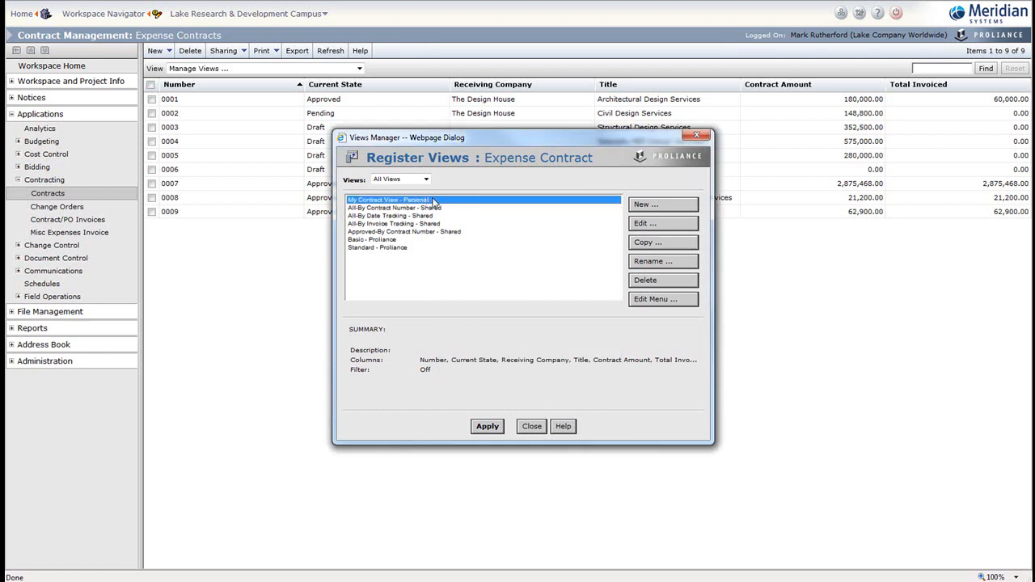
click(672, 225)
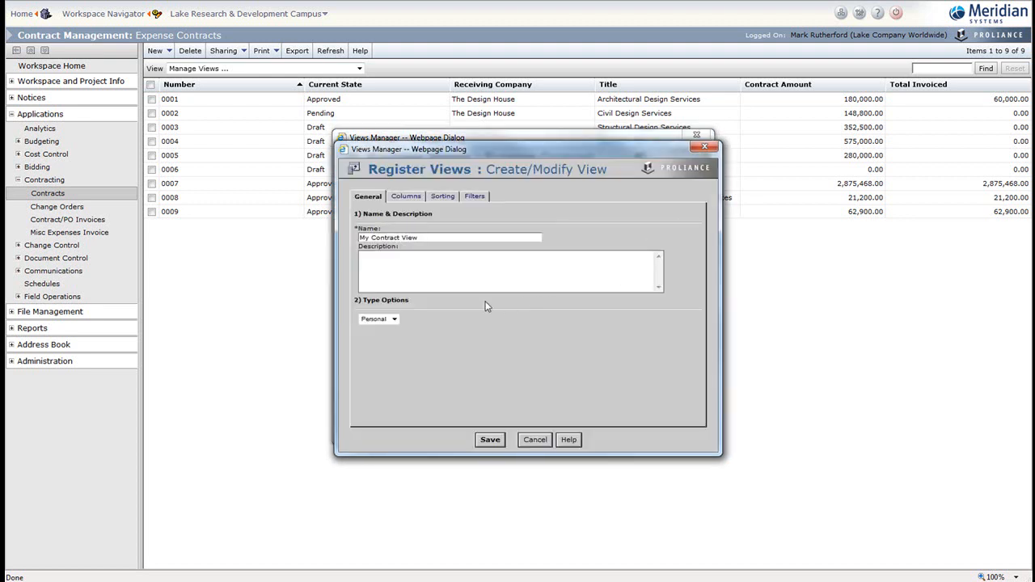
click(405, 199)
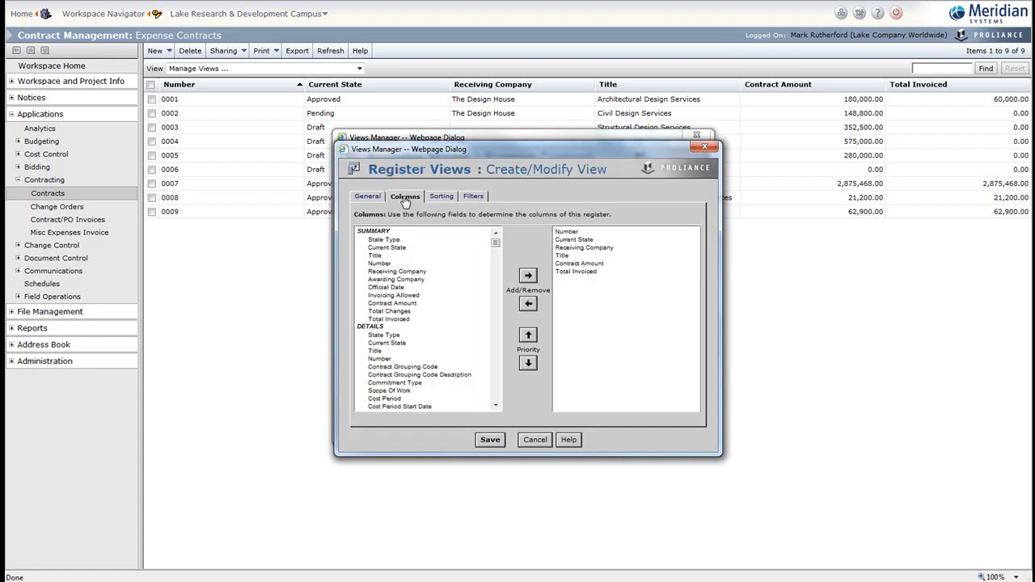
click(589, 273)
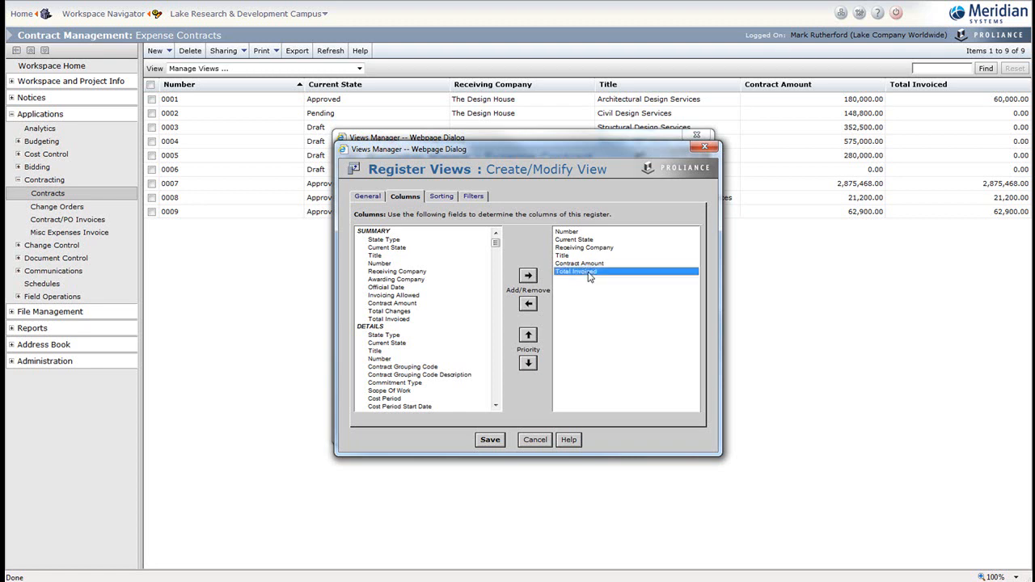
click(527, 304)
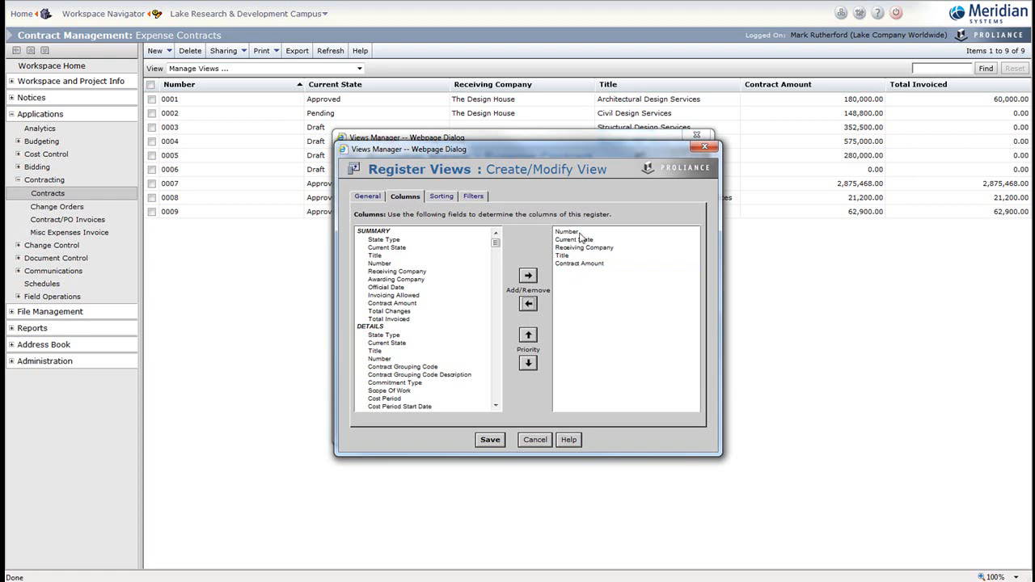
click(528, 334)
click(528, 363)
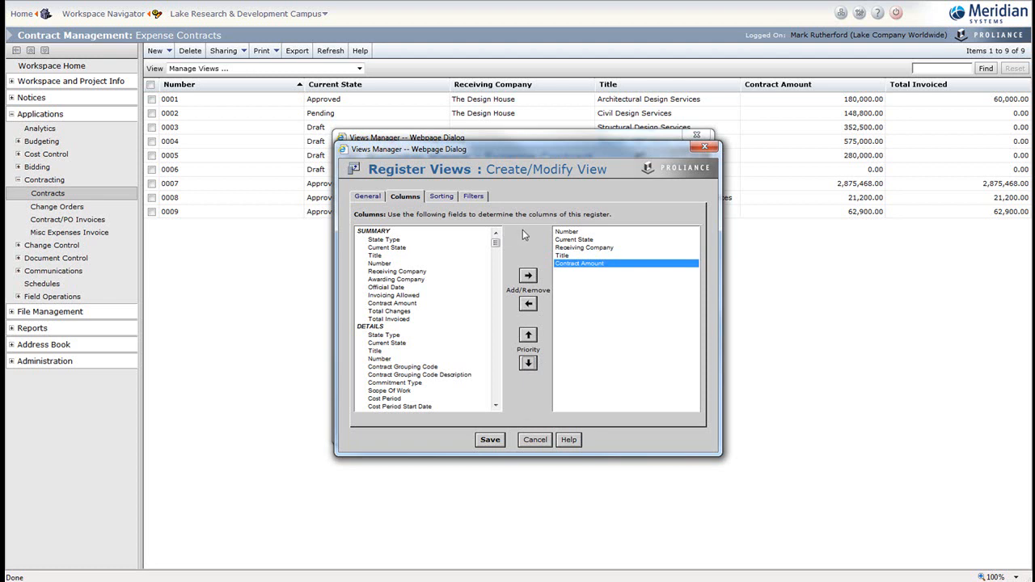
click(442, 198)
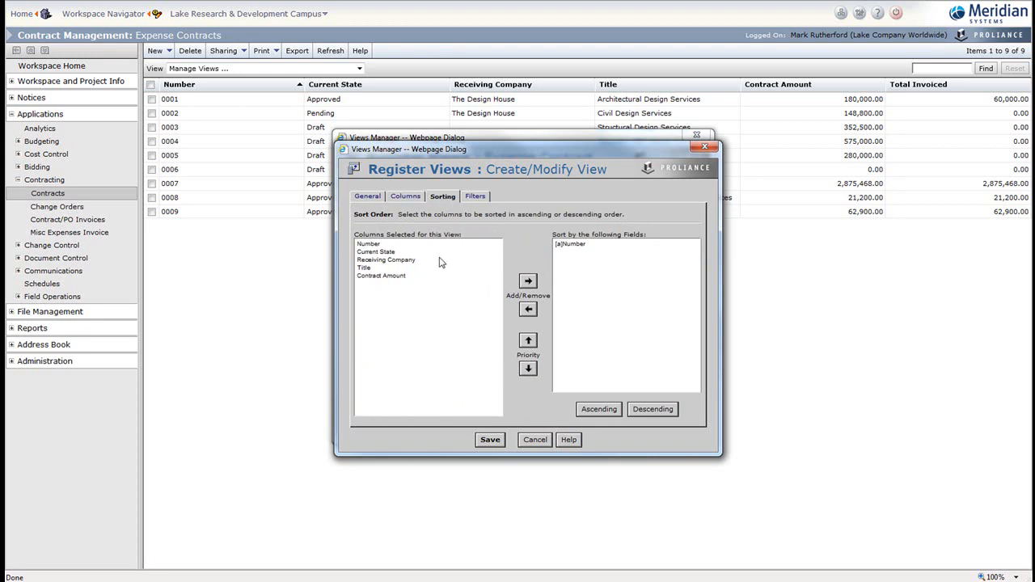
click(585, 249)
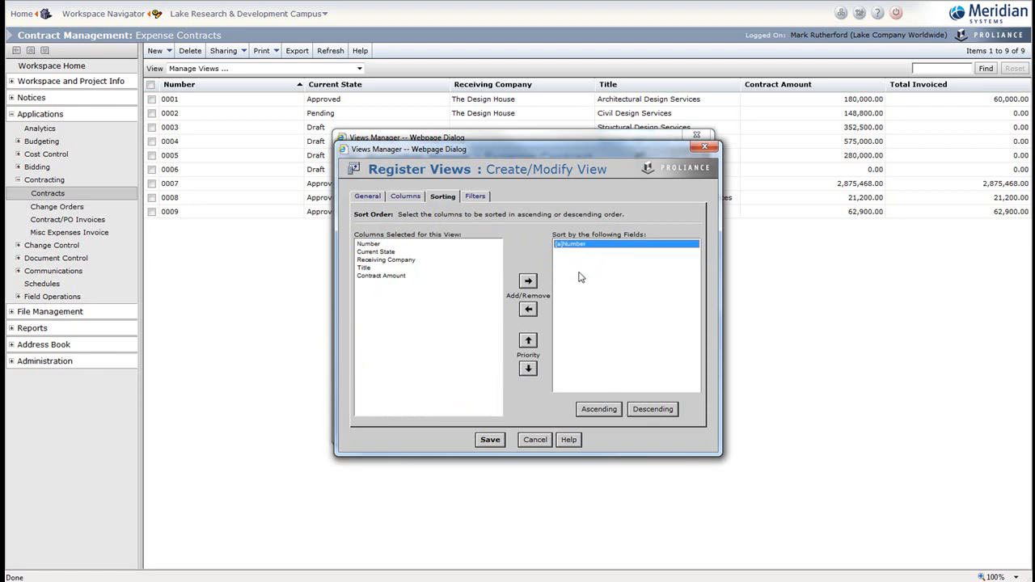
Add a filter statement to My Contract View: State Type Is Not Approved, with the AND operator.
click(477, 197)
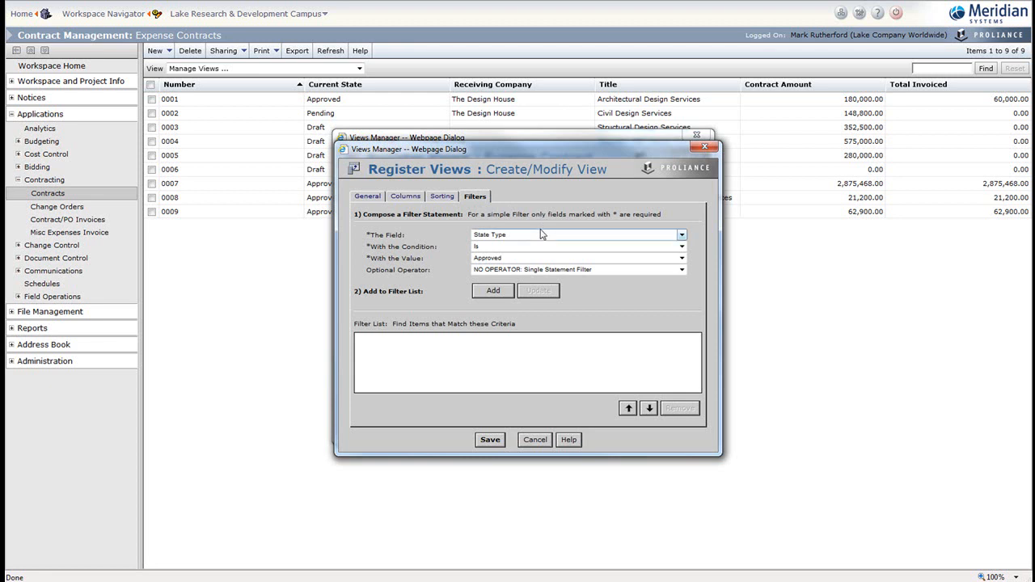
click(681, 246)
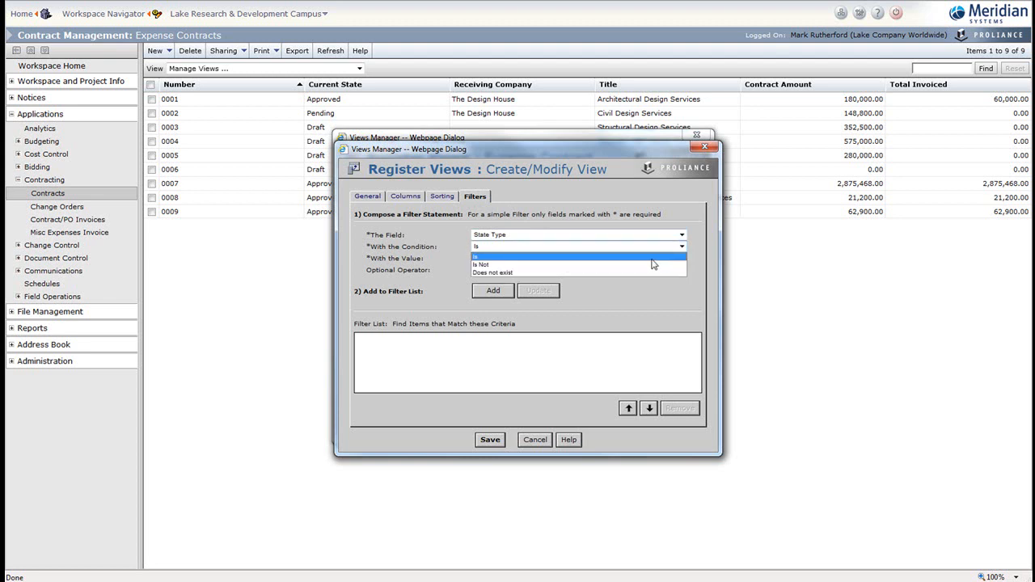
click(653, 265)
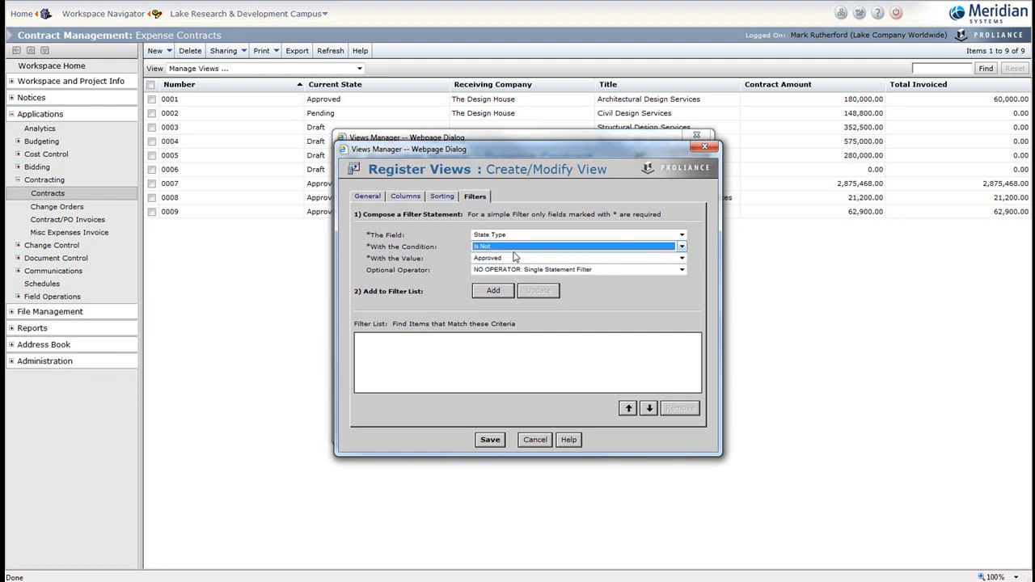
click(572, 271)
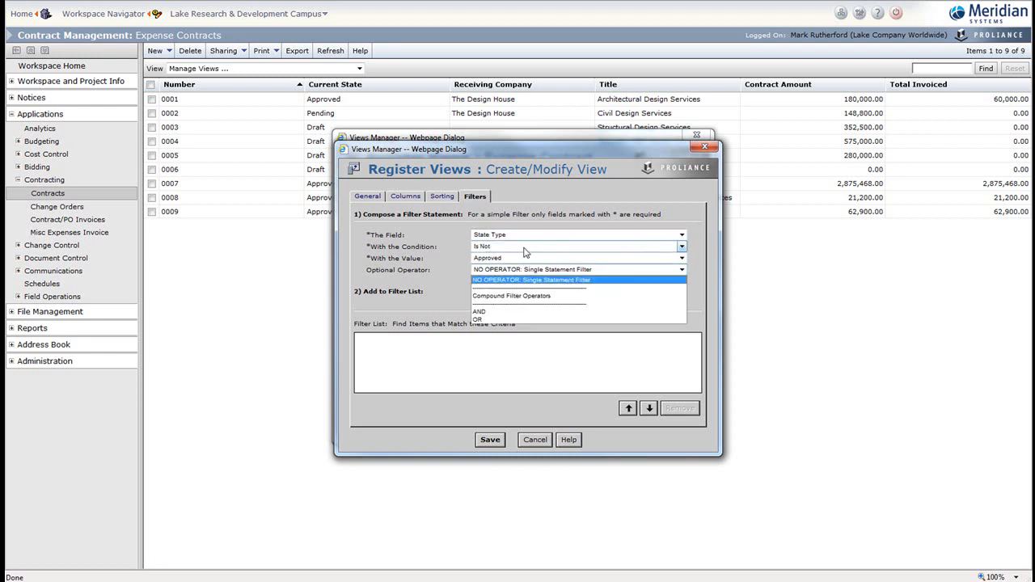
click(503, 314)
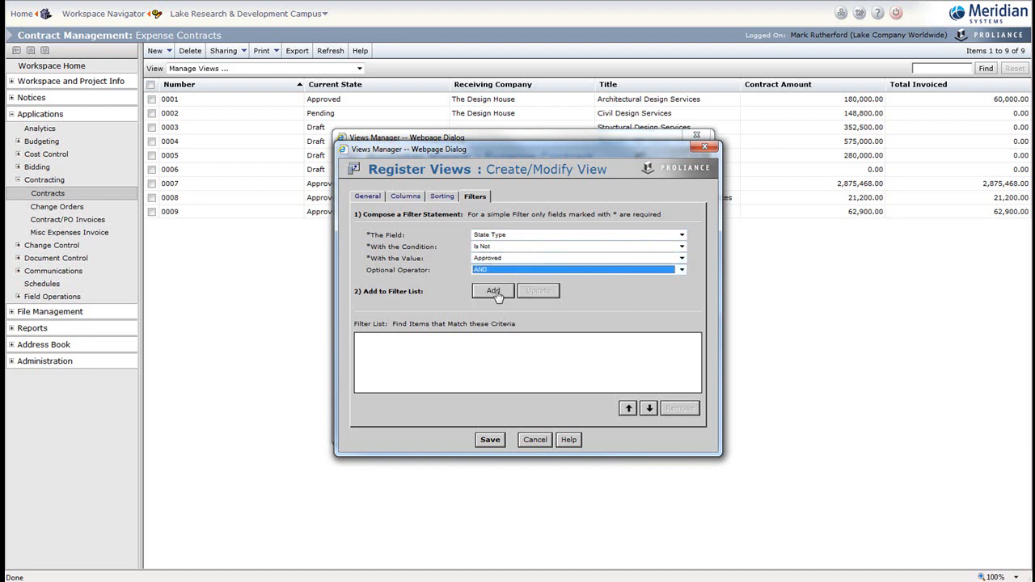
click(495, 292)
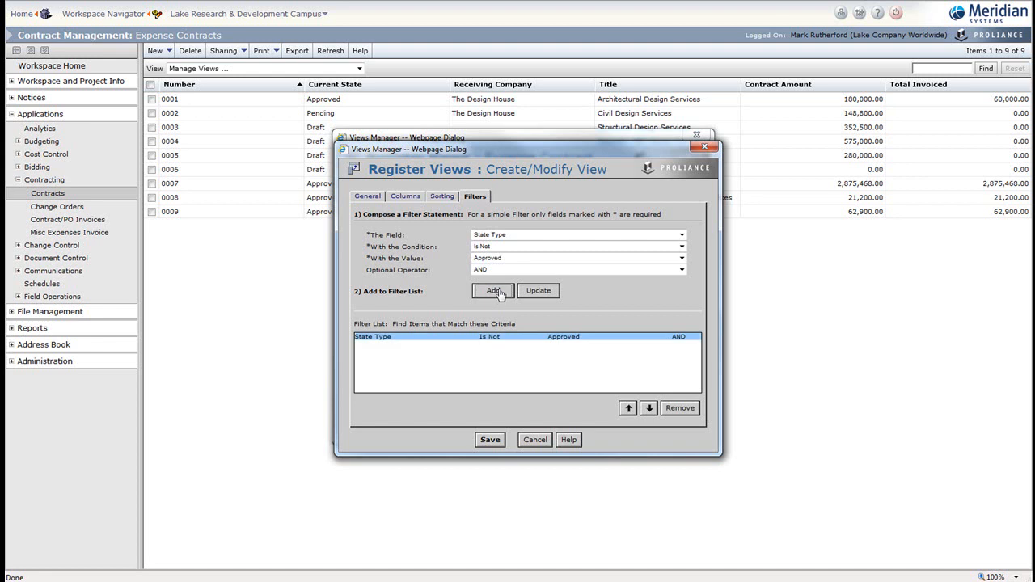
Add a second filter statement excluding the Cancelled state type, keeping the Is Not condition and AND operator.
click(682, 258)
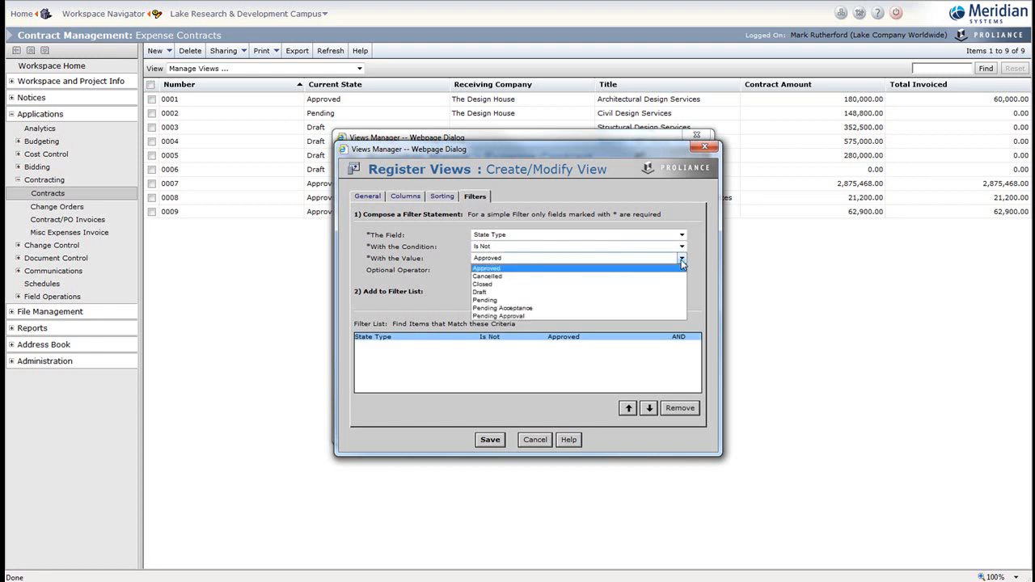
click(671, 275)
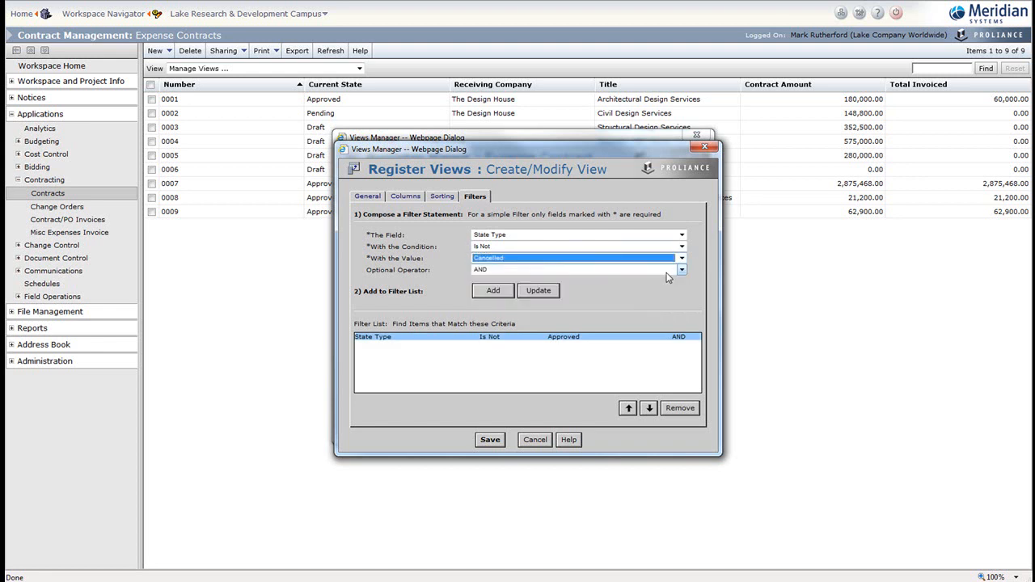
click(495, 291)
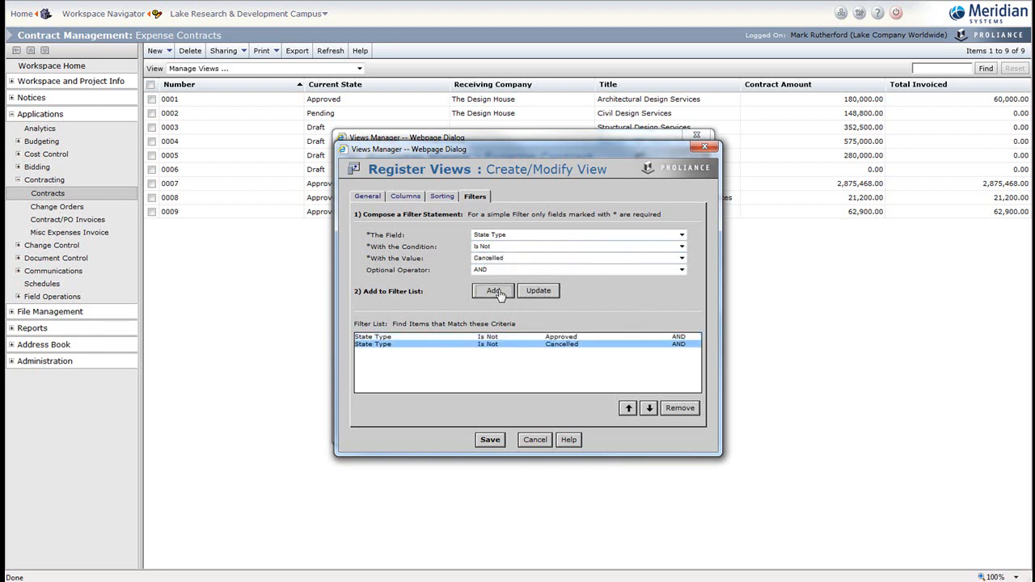
Add a third filter statement to My Contract View: State Type Is Not Closed, with NO OPERATOR: Single Statement Filter.
click(681, 260)
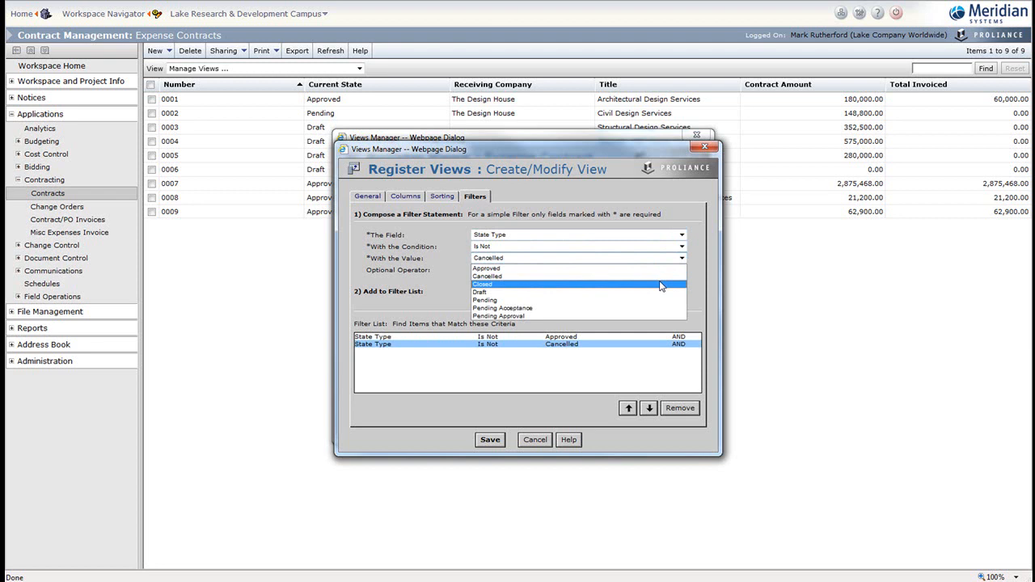
click(661, 284)
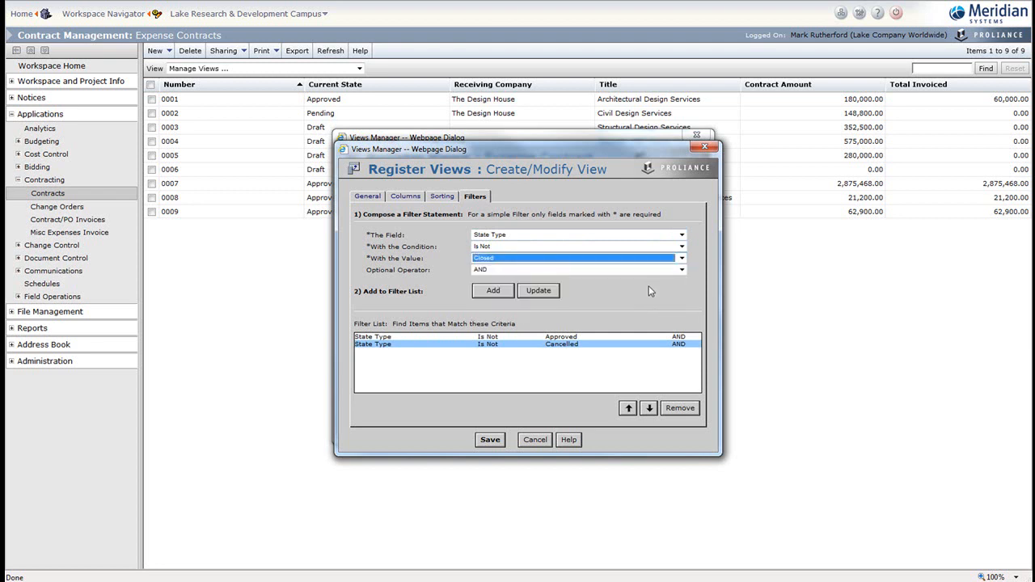
click(602, 271)
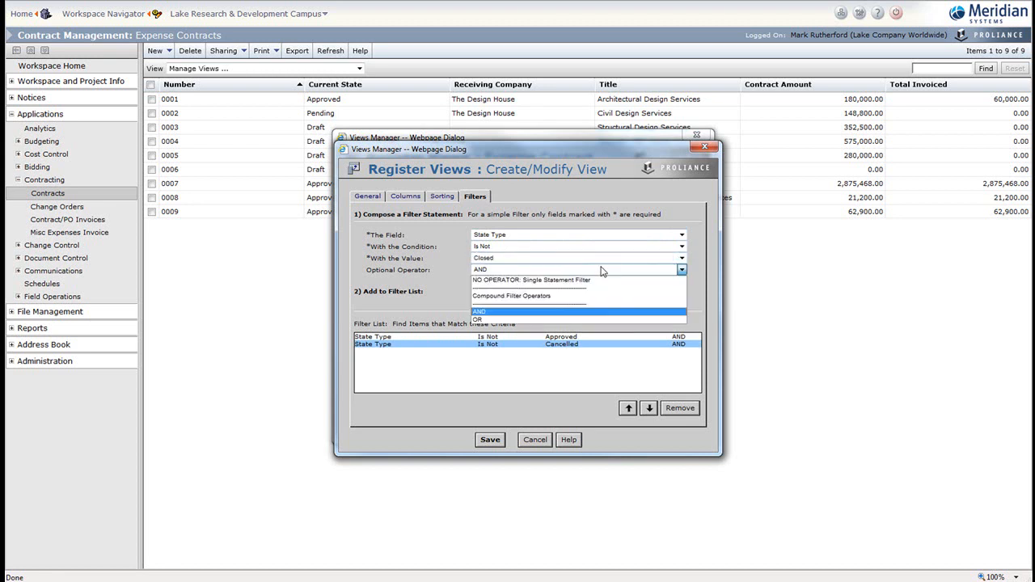
click(586, 280)
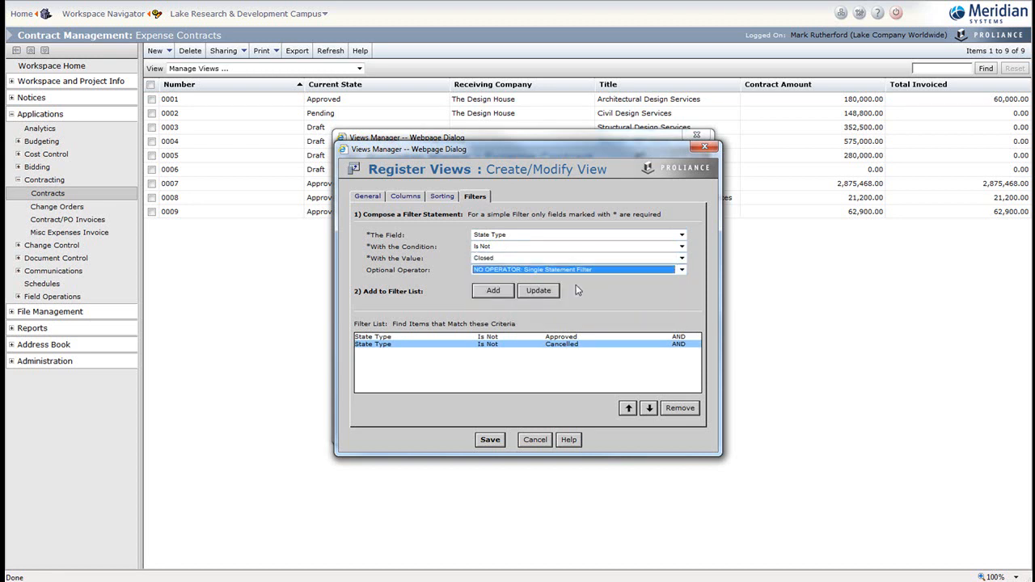
click(493, 293)
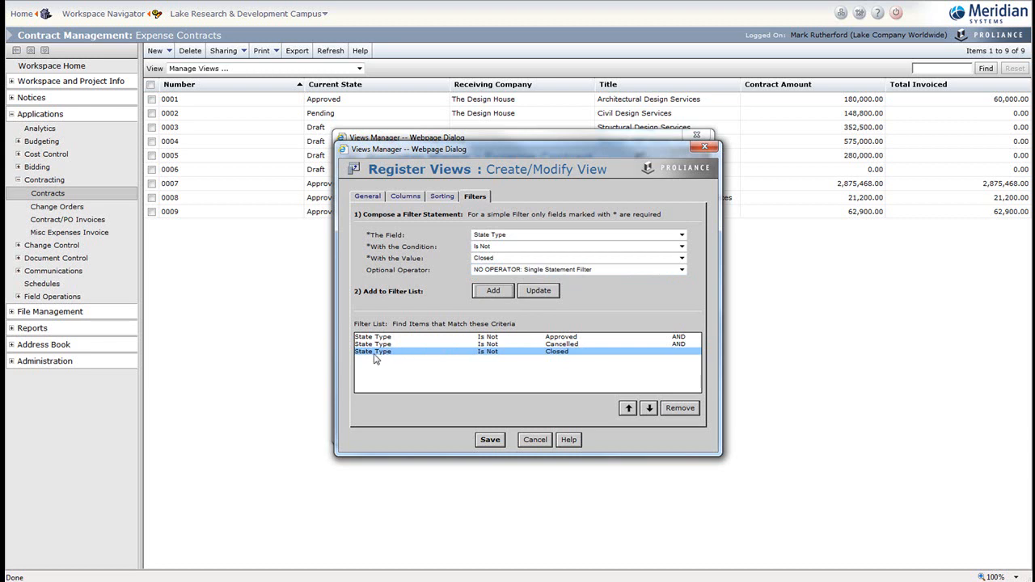
click(620, 271)
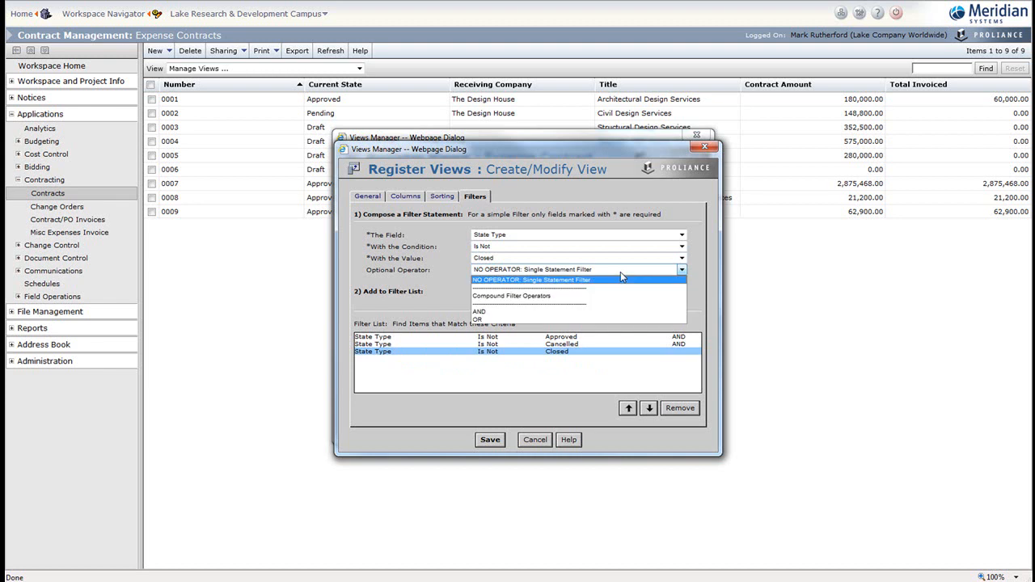
click(620, 279)
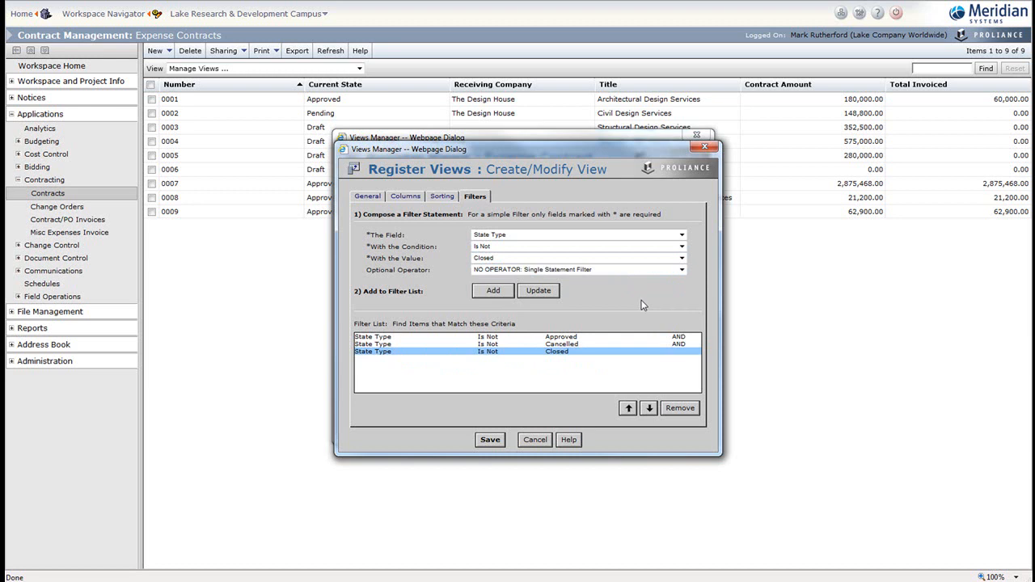
Save the changes to My Contract View and display the contracts register with that view.
click(491, 441)
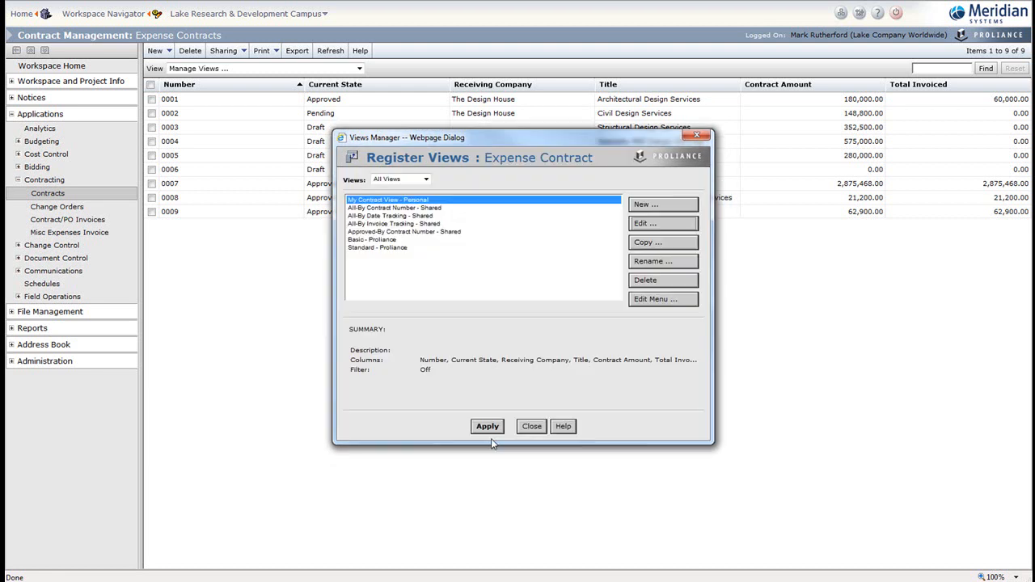
click(531, 426)
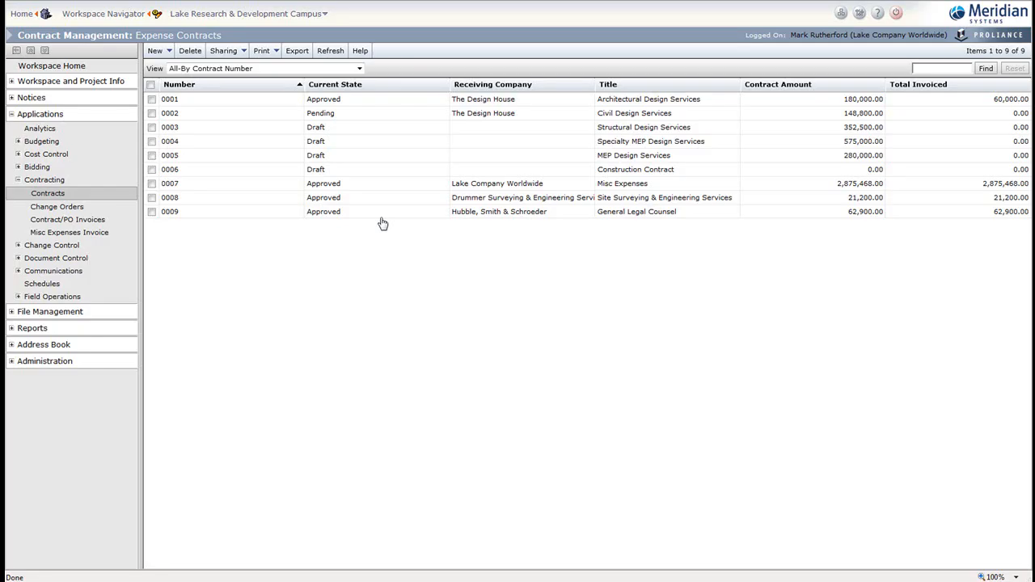
click(360, 68)
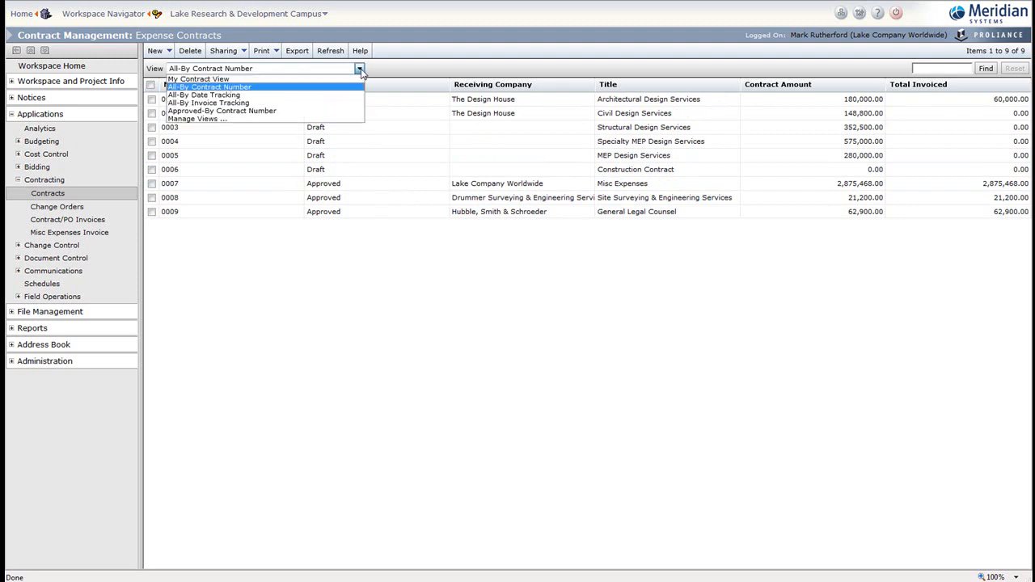
click(338, 80)
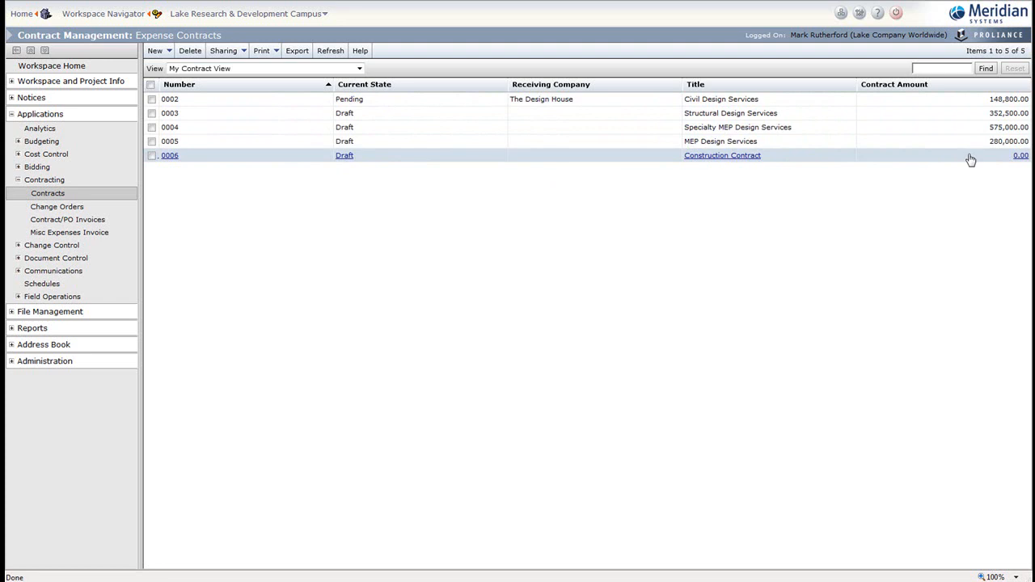
Open the Cost Control ACRs register and hide the Standard view from its displayed views.
click(56, 154)
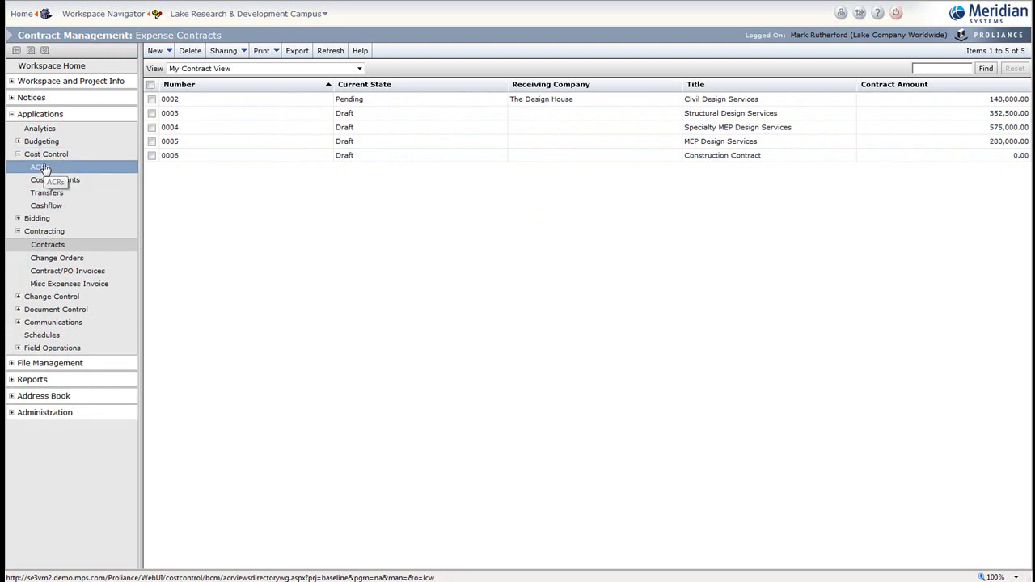
click(42, 168)
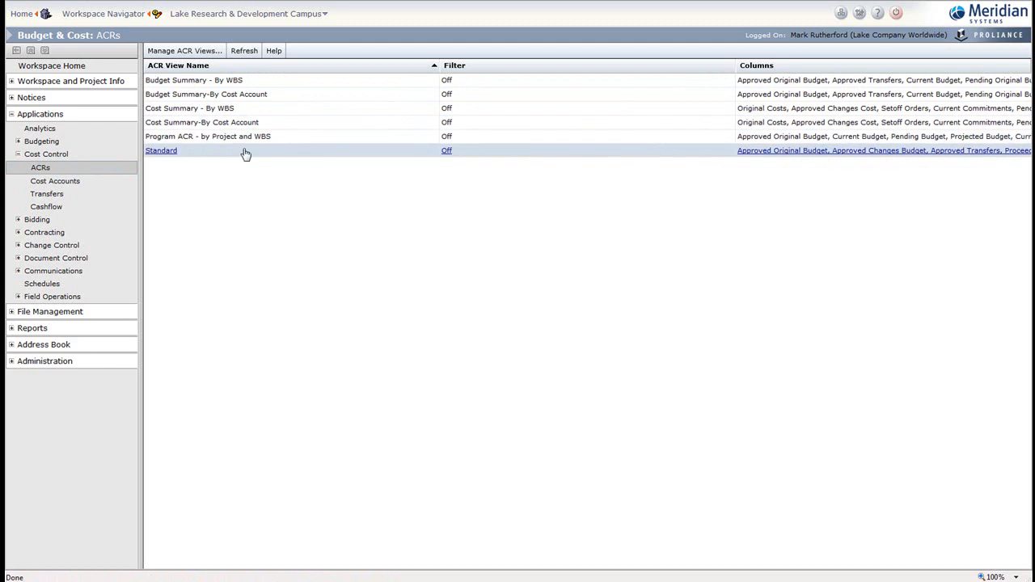
click(212, 51)
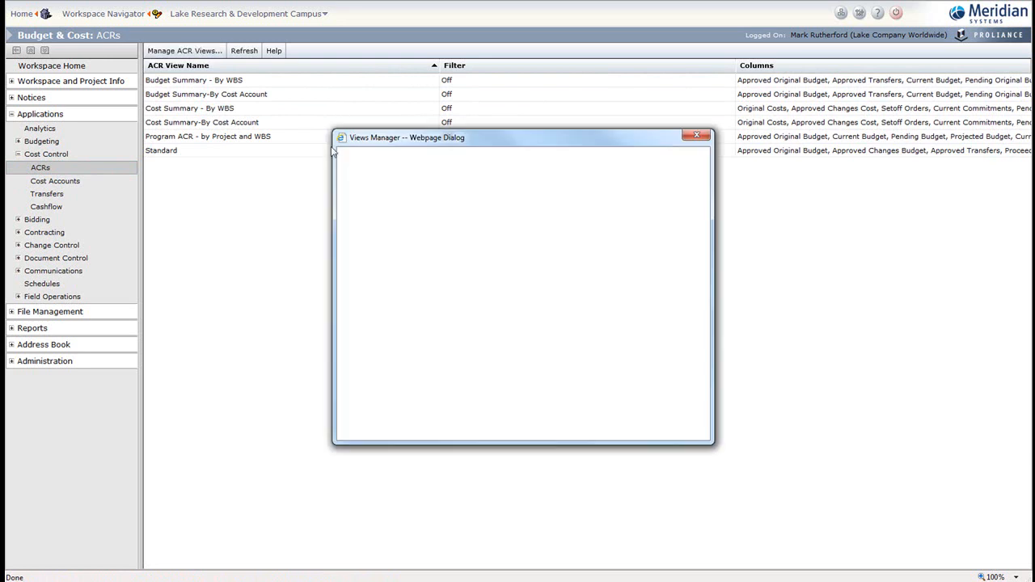
click(667, 300)
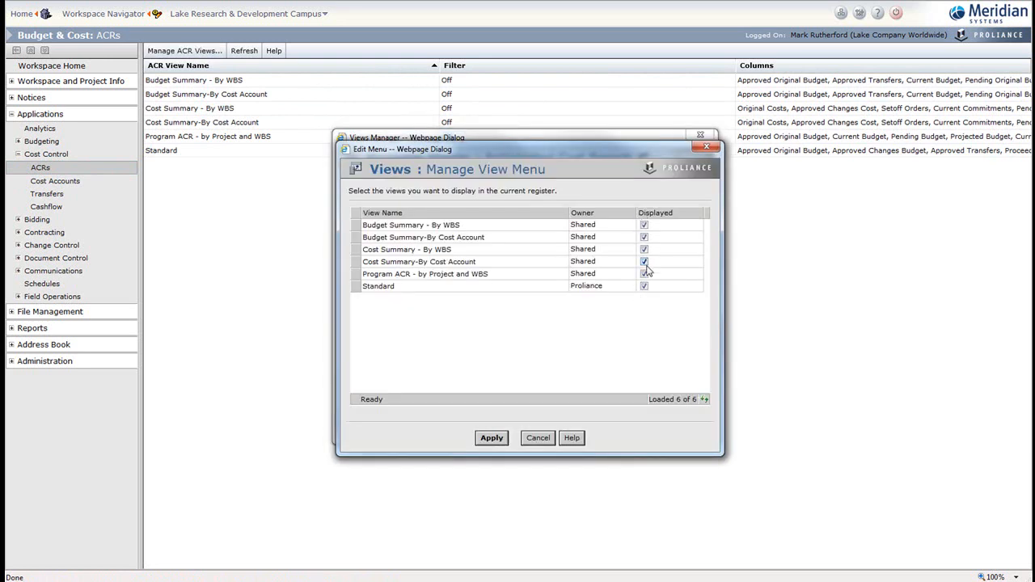
click(644, 287)
click(494, 439)
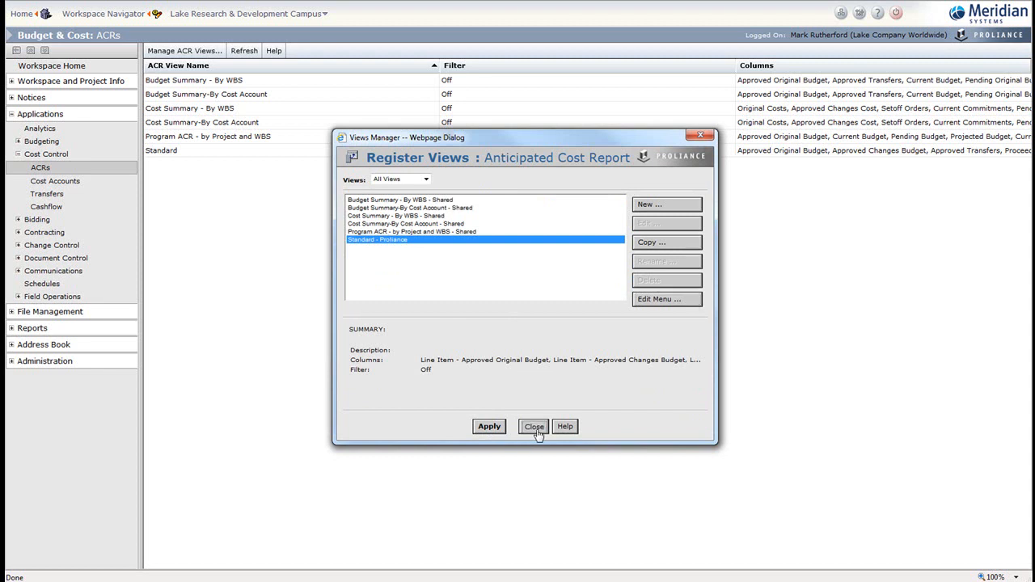
click(535, 429)
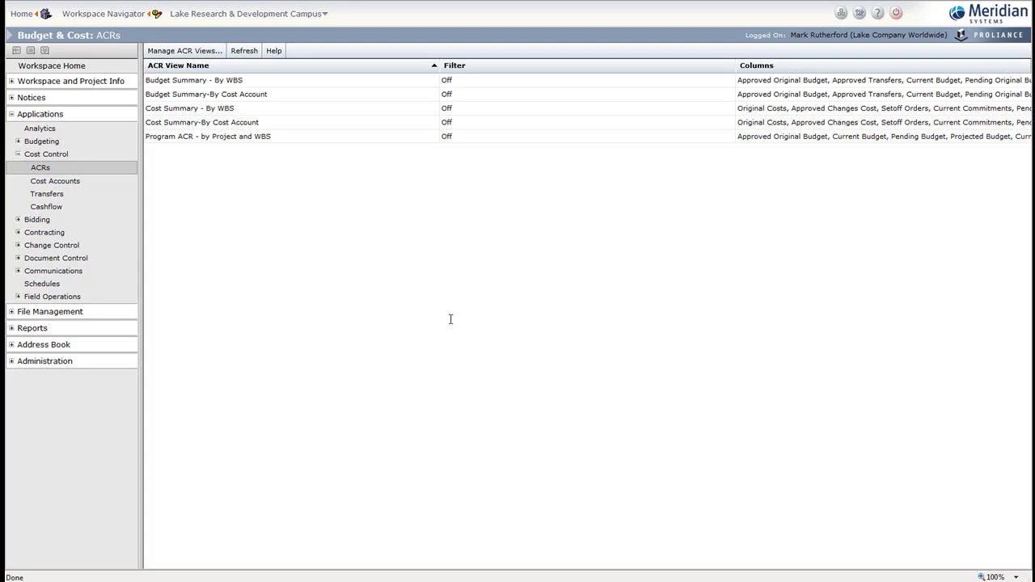
Open the Program ACR - by Project and WBS report in a maximized window and expand 03: Design.
click(226, 138)
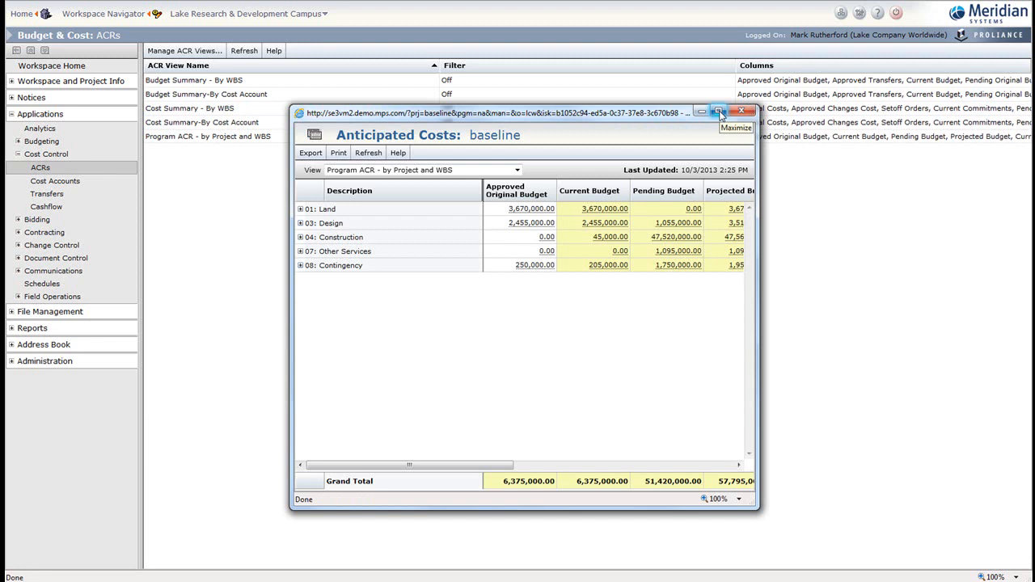
click(719, 110)
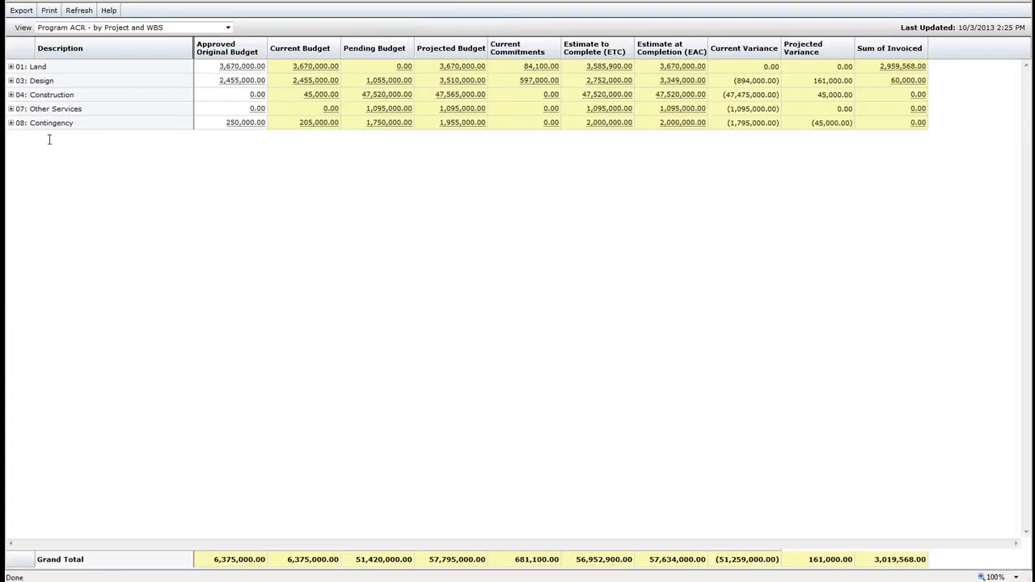
click(11, 80)
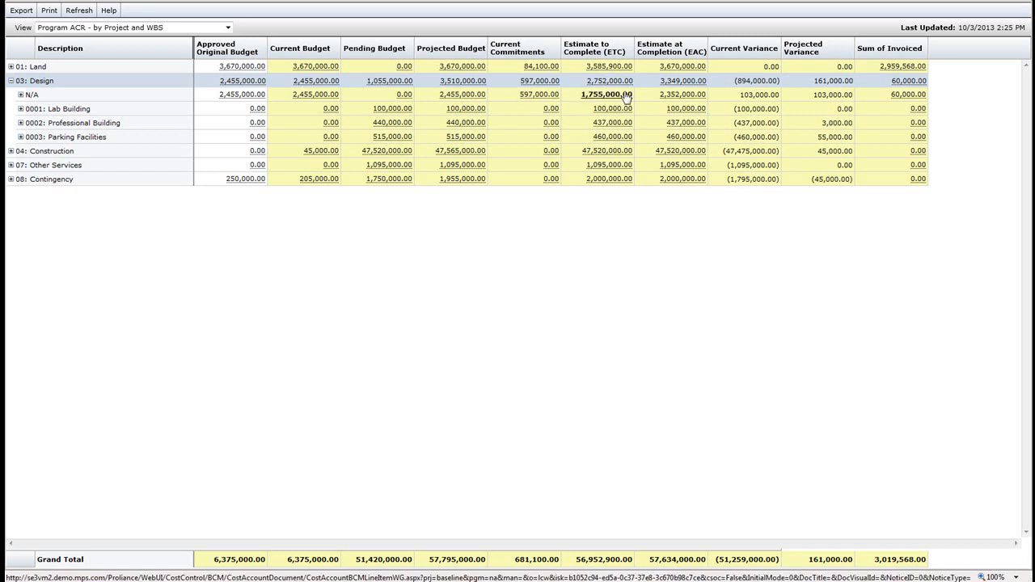
Examine the BCM lines behind the Current Commitments of the N/A row under 03: Design, including the first expense change order.
click(548, 96)
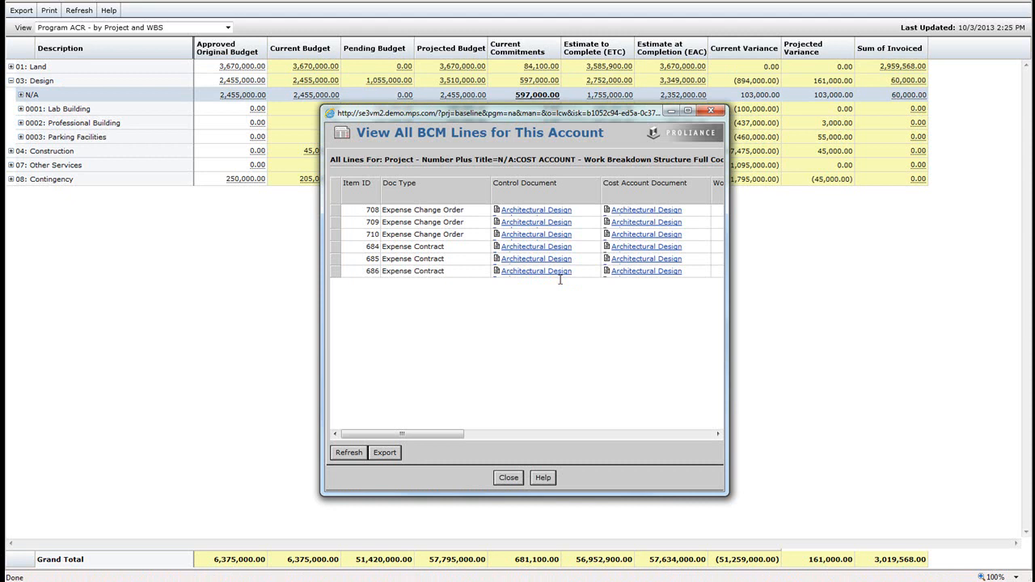
click(557, 212)
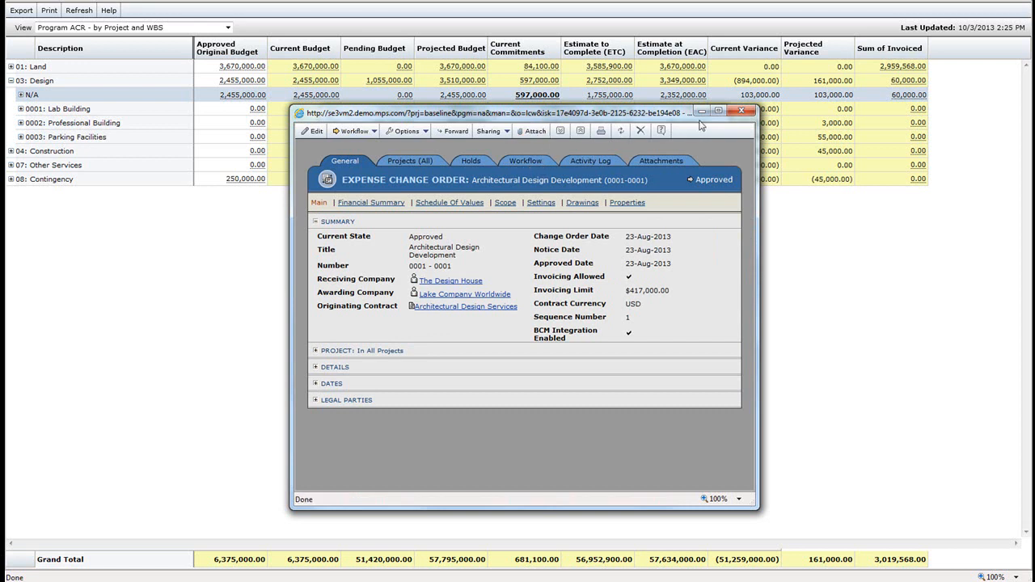
click(742, 113)
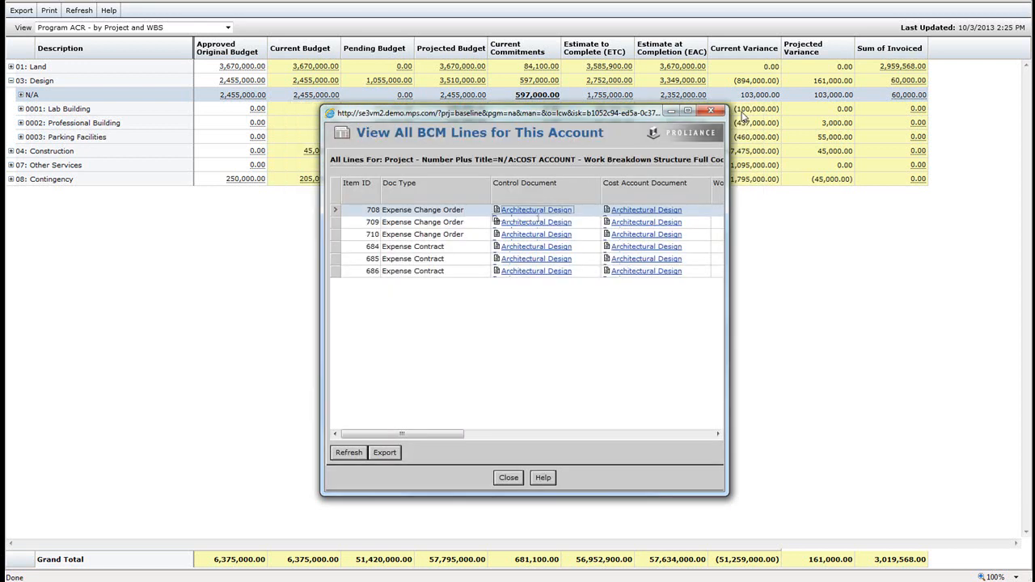
click(508, 477)
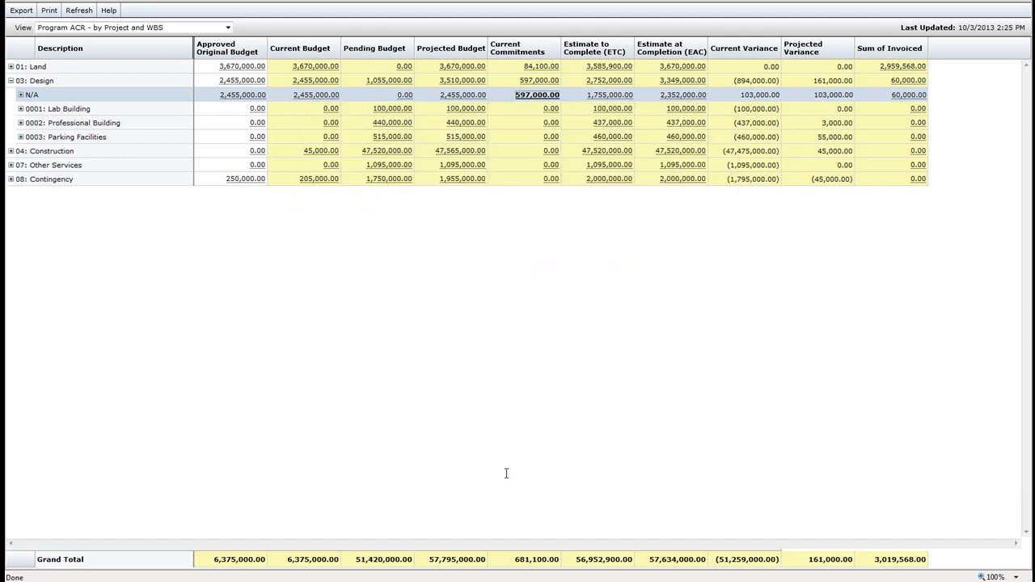
Start a new Personal view for the Anticipated Cost Report and name it My ACR.
click(229, 28)
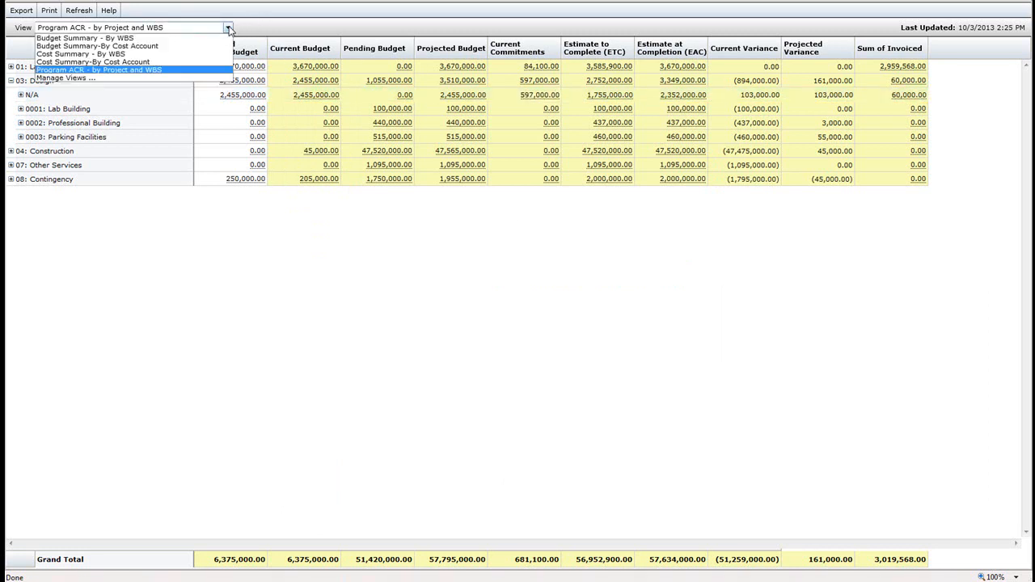
click(197, 78)
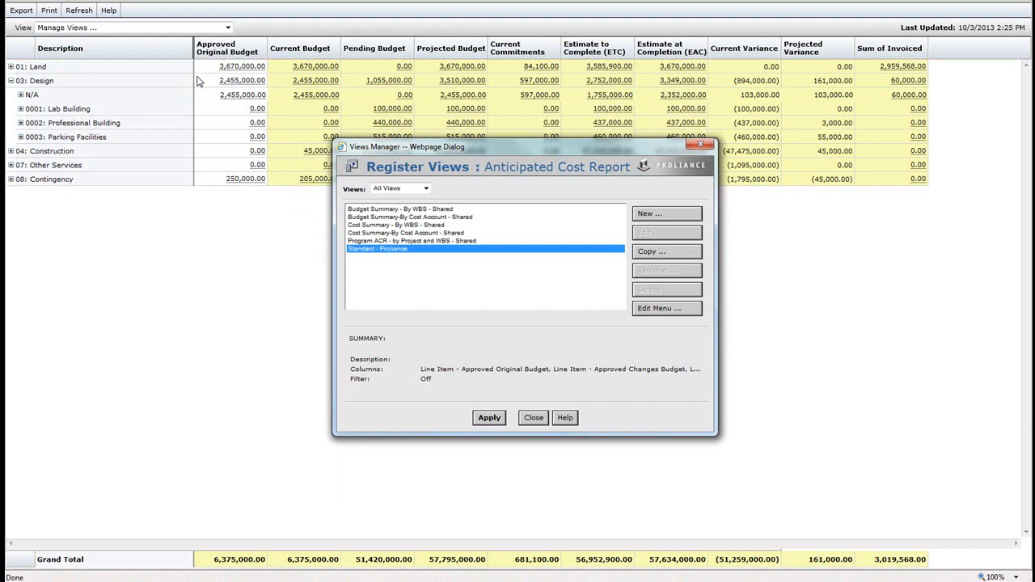
click(475, 208)
click(668, 214)
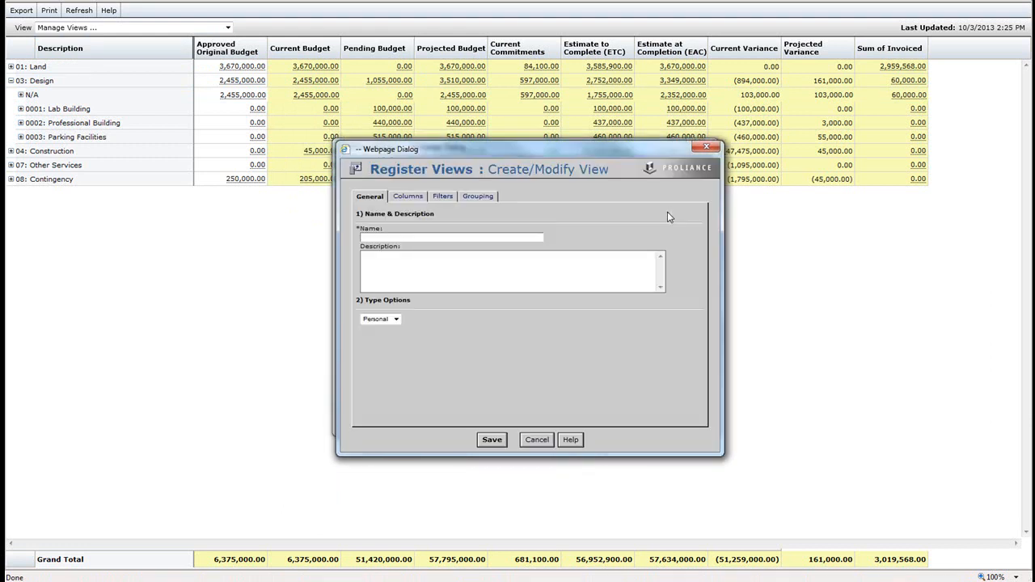
text(My ACR)
Add the line item columns Approved Original Budget, Approved Changes Budget and Approved Transfers to the My ACR view.
click(396, 200)
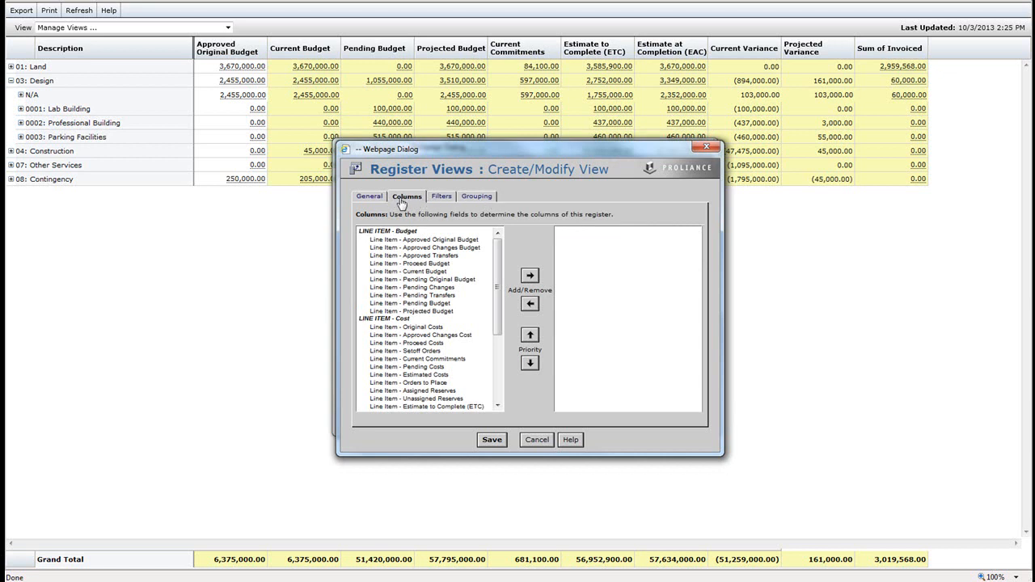
click(458, 240)
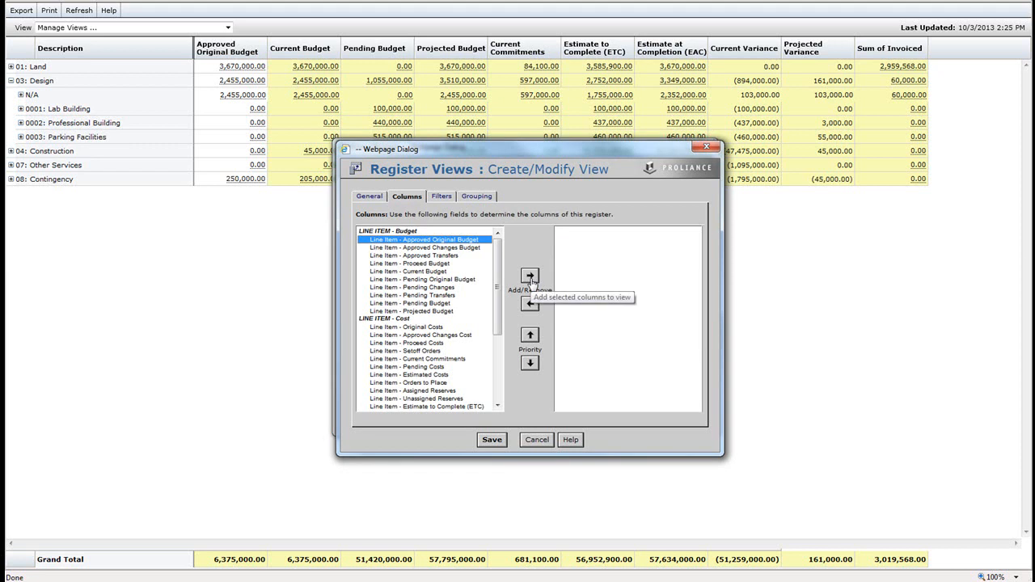
click(530, 275)
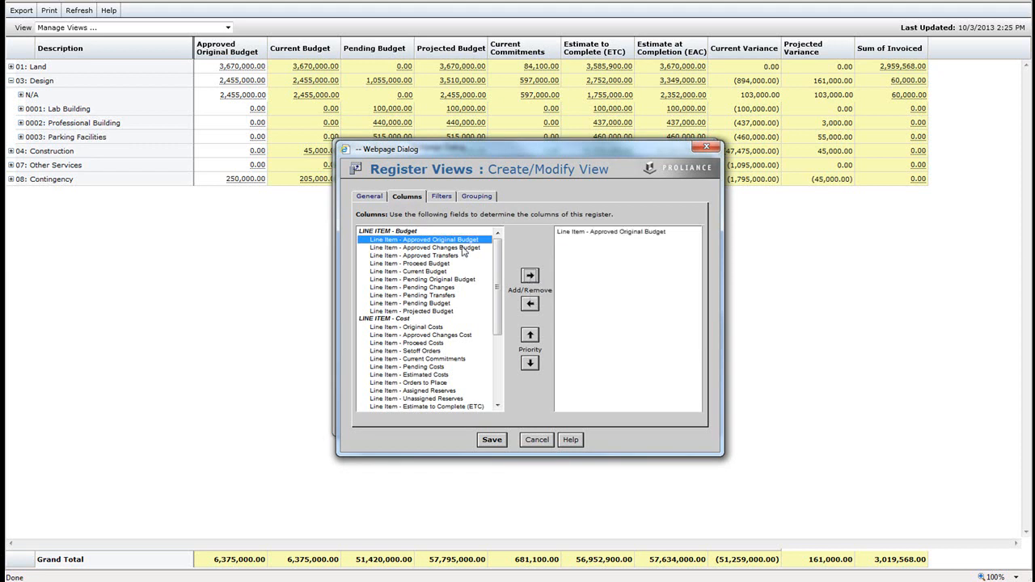
click(462, 247)
click(530, 276)
click(458, 256)
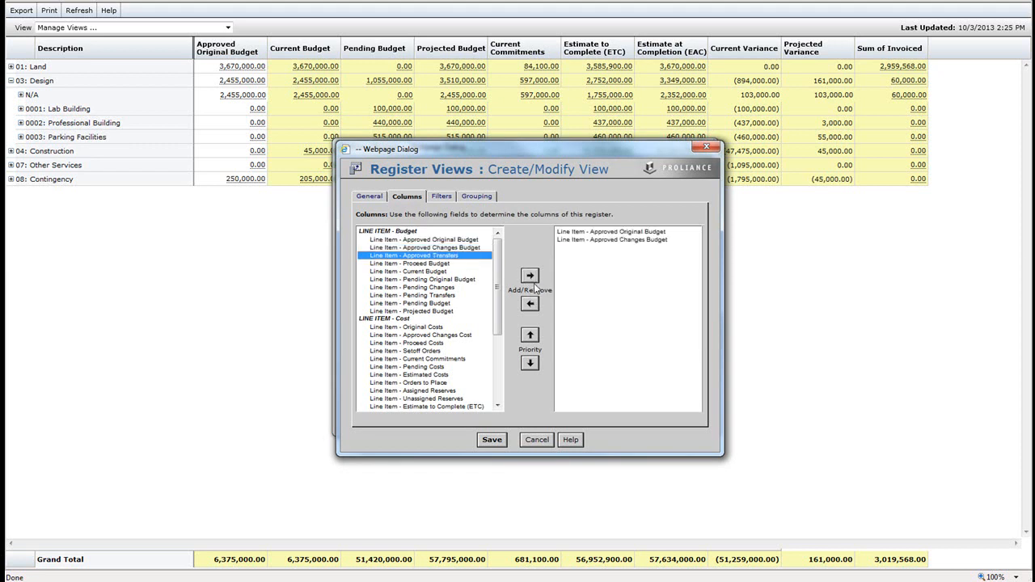
click(529, 276)
Add the line item columns Current Budget, Pending Budget and Projected Budget to the My ACR view.
click(461, 272)
click(530, 276)
click(439, 304)
click(530, 275)
click(463, 312)
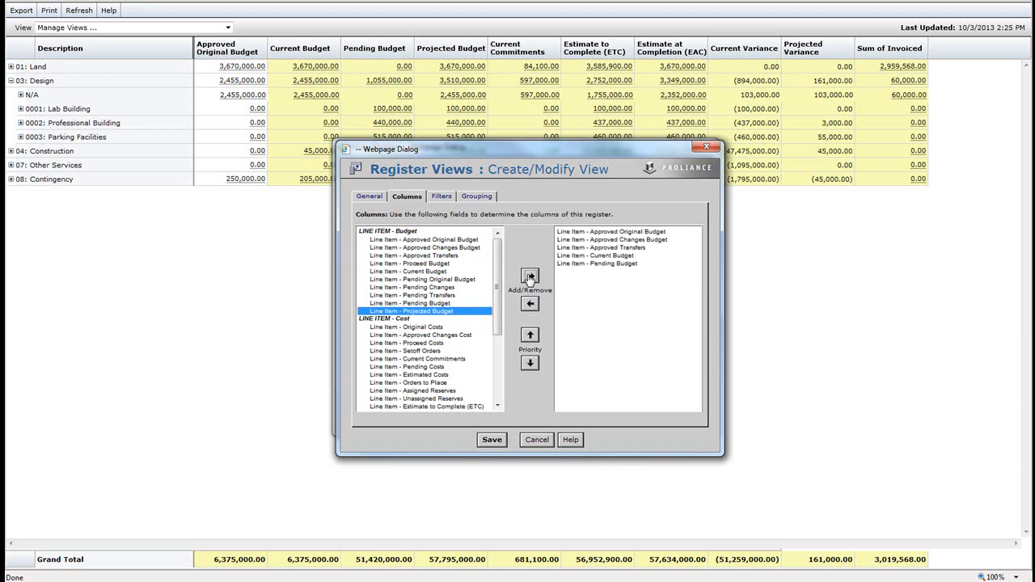
click(529, 277)
Group the My ACR view by Cost Account - Cost Type Level 0 Full Code, followed by Cost Account - Title.
click(484, 198)
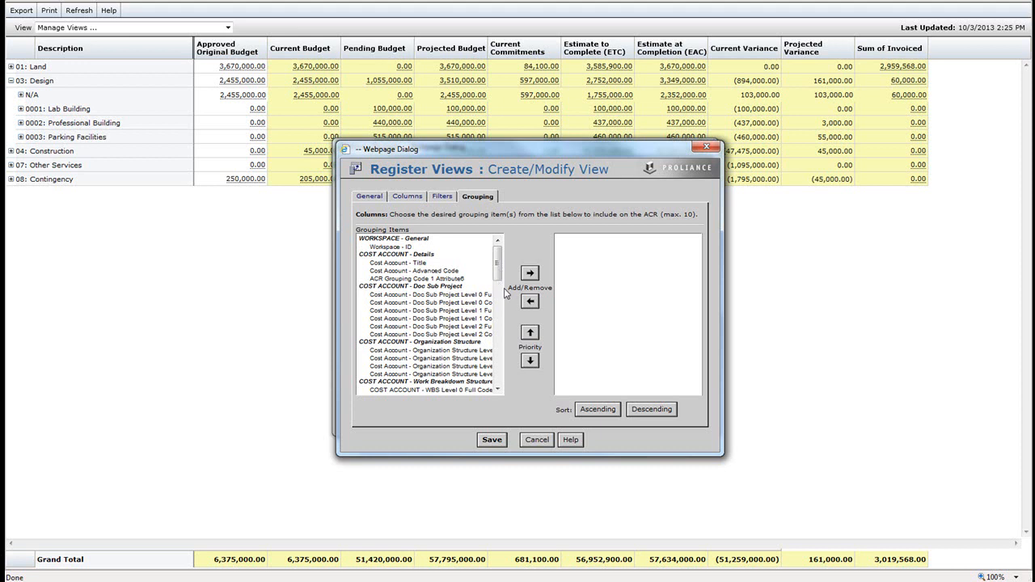
drag(498, 263, 500, 289)
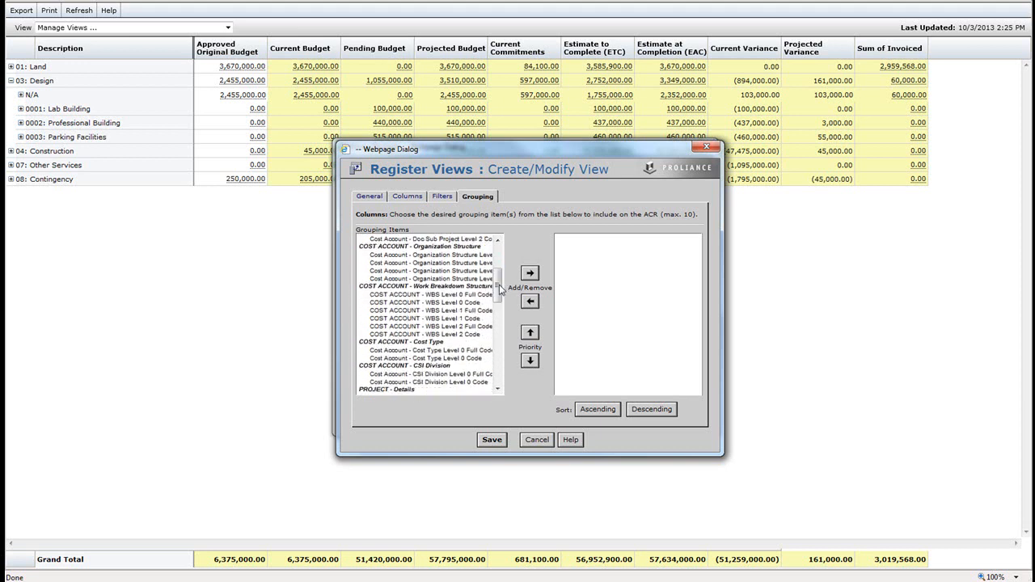
click(476, 351)
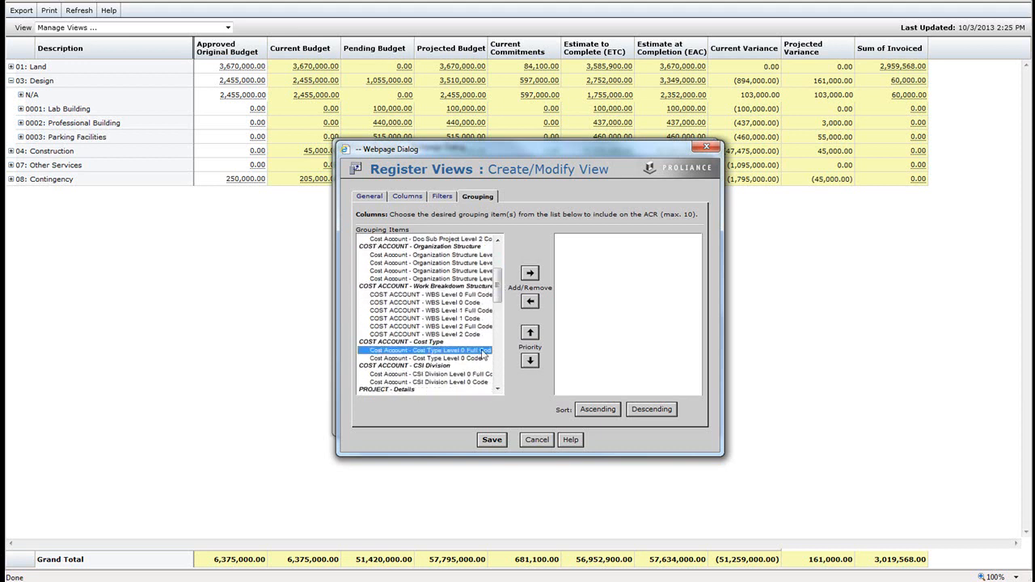
click(529, 274)
drag(499, 288, 501, 267)
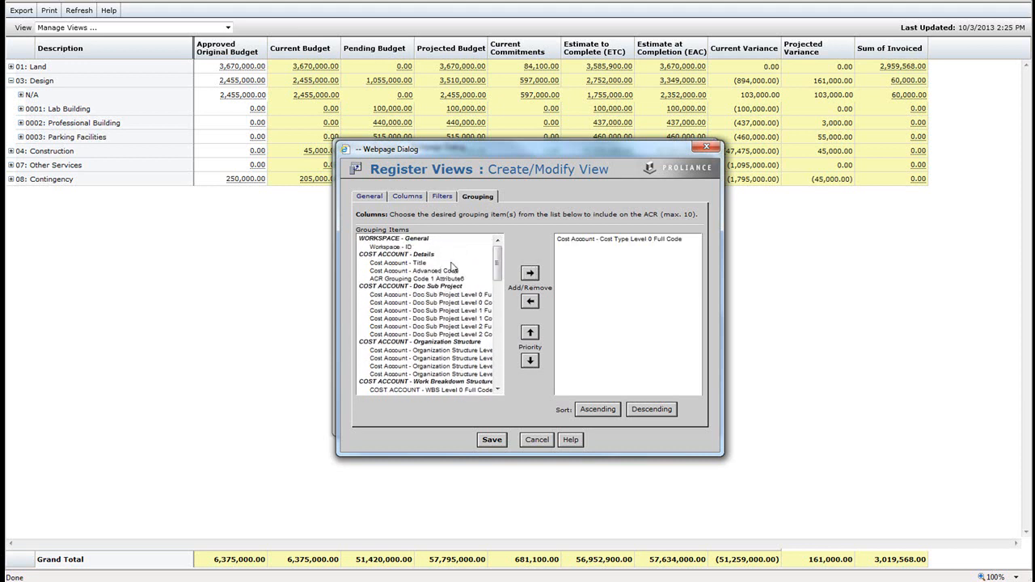
click(419, 264)
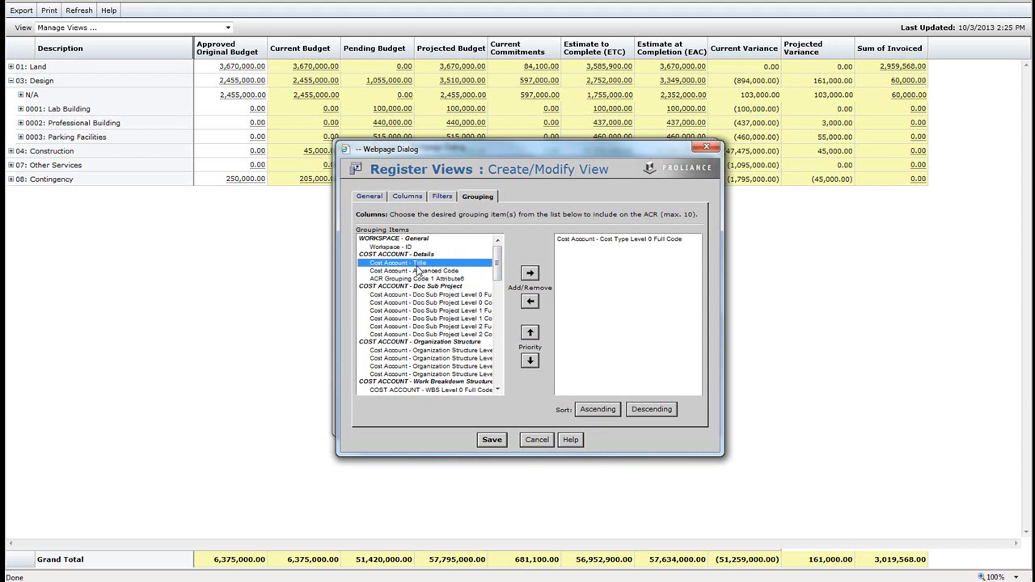
click(530, 274)
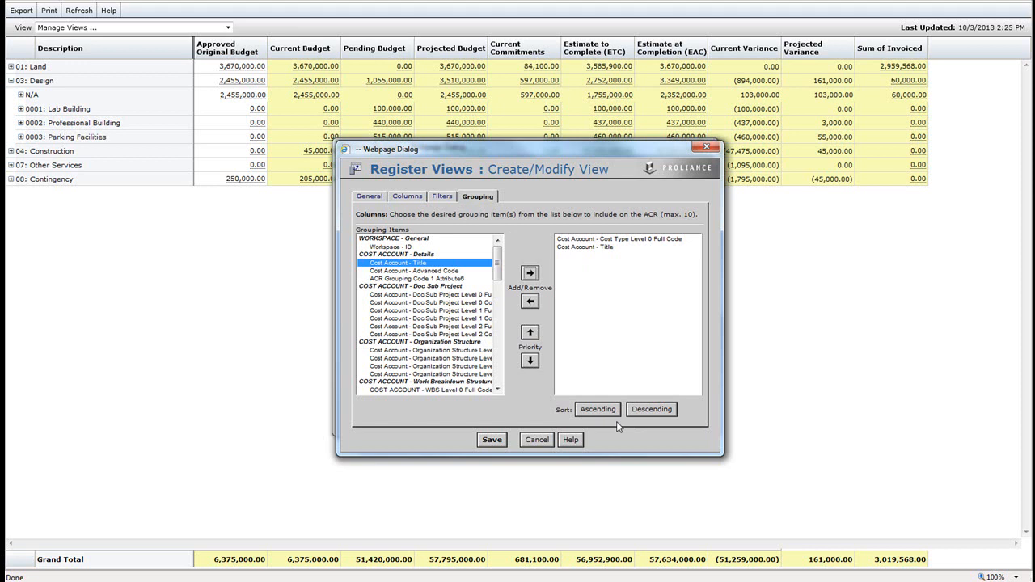
Save the My ACR view and apply it to the Anticipated Cost Report.
click(490, 440)
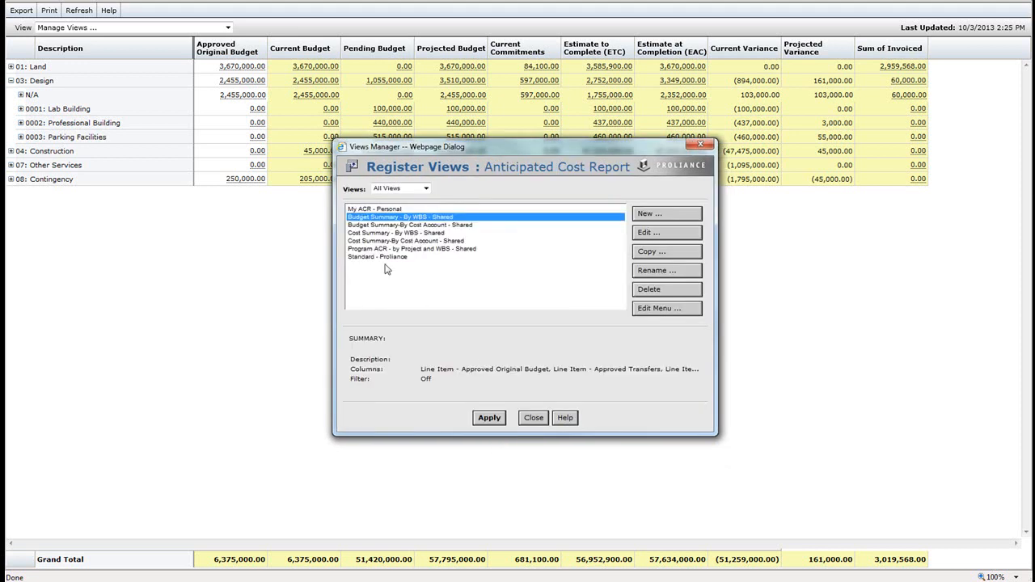
click(374, 209)
click(489, 417)
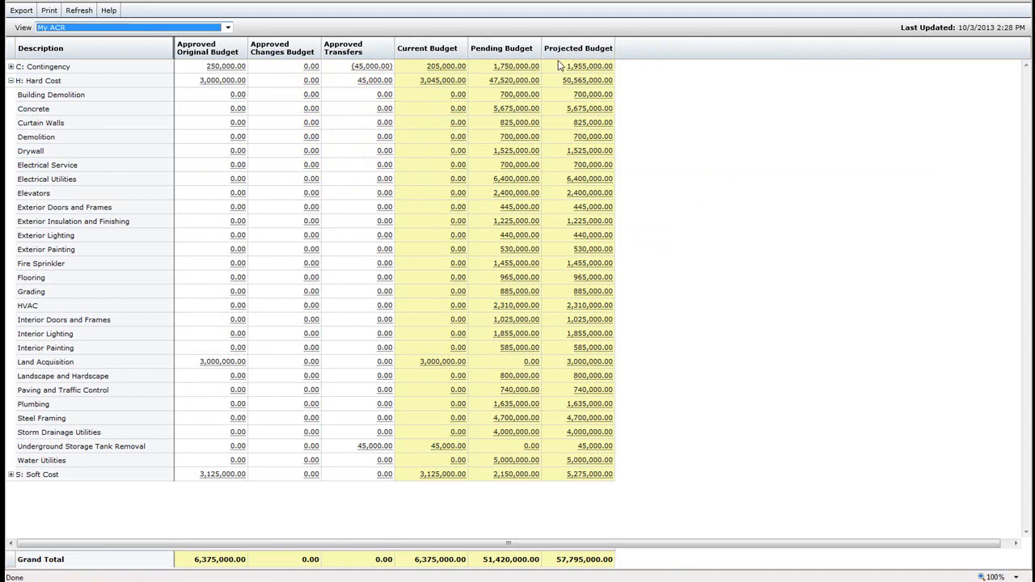
Expand and collapse the H: Hard Cost group to check the grouping of the My ACR view.
click(11, 86)
click(10, 82)
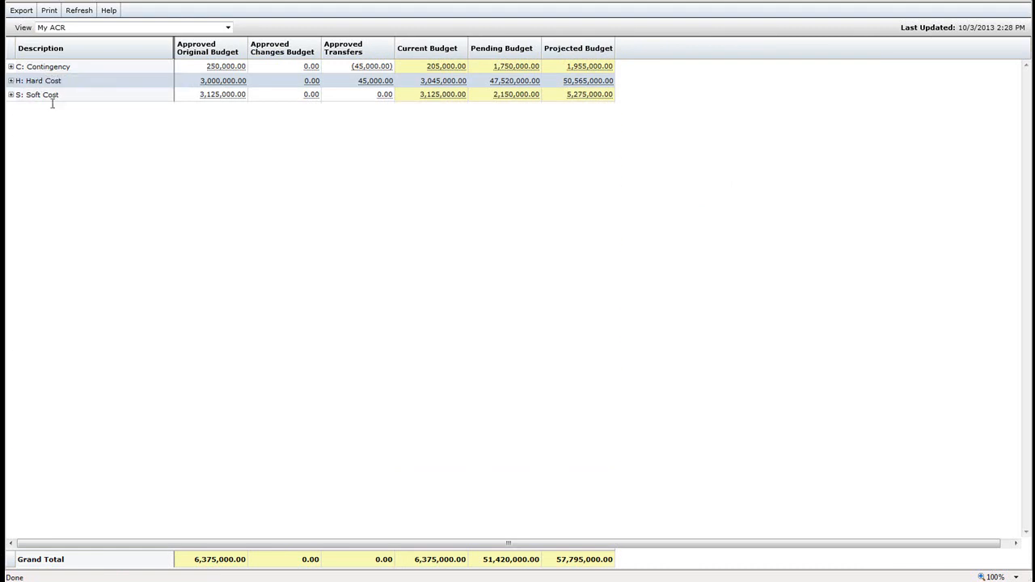
click(10, 81)
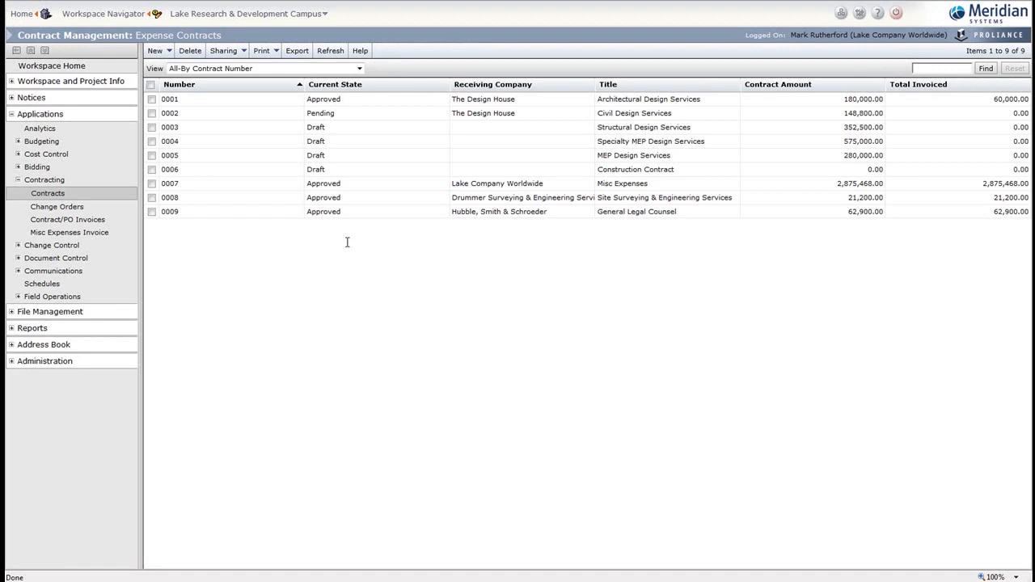
Start printing the Expense Contracts register and review the summary report's header, footer and report viewer settings.
click(263, 51)
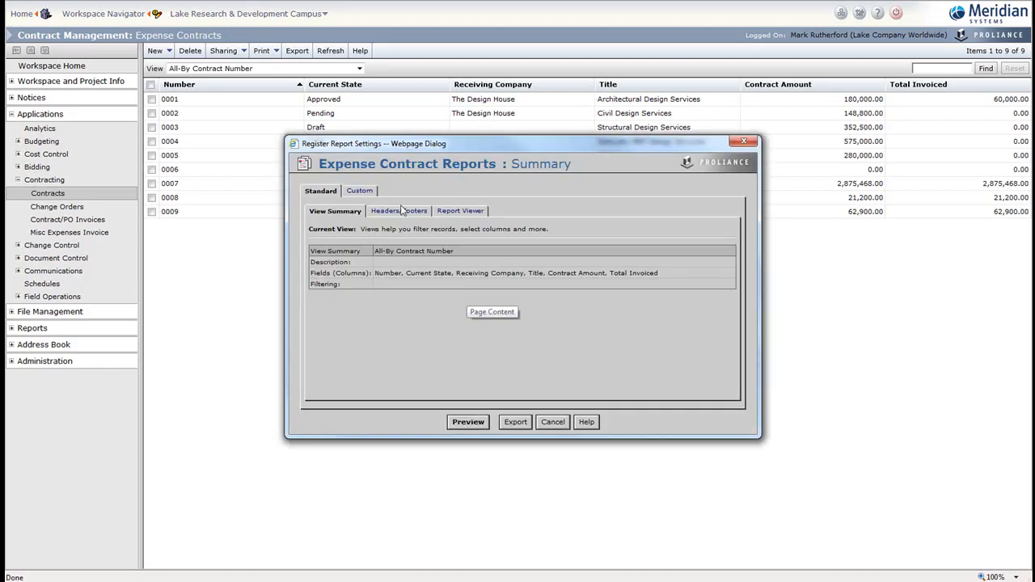
click(402, 211)
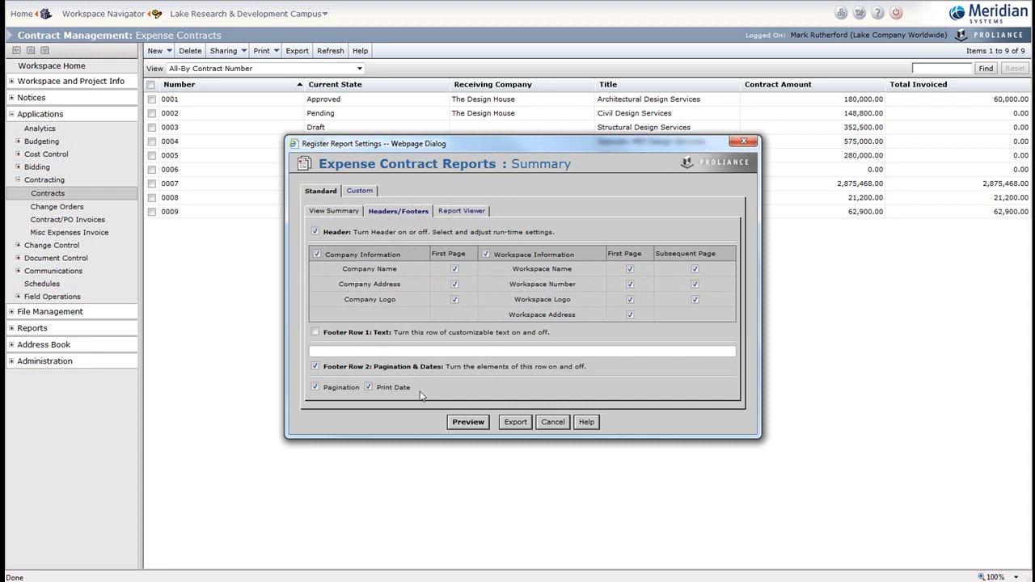
click(462, 212)
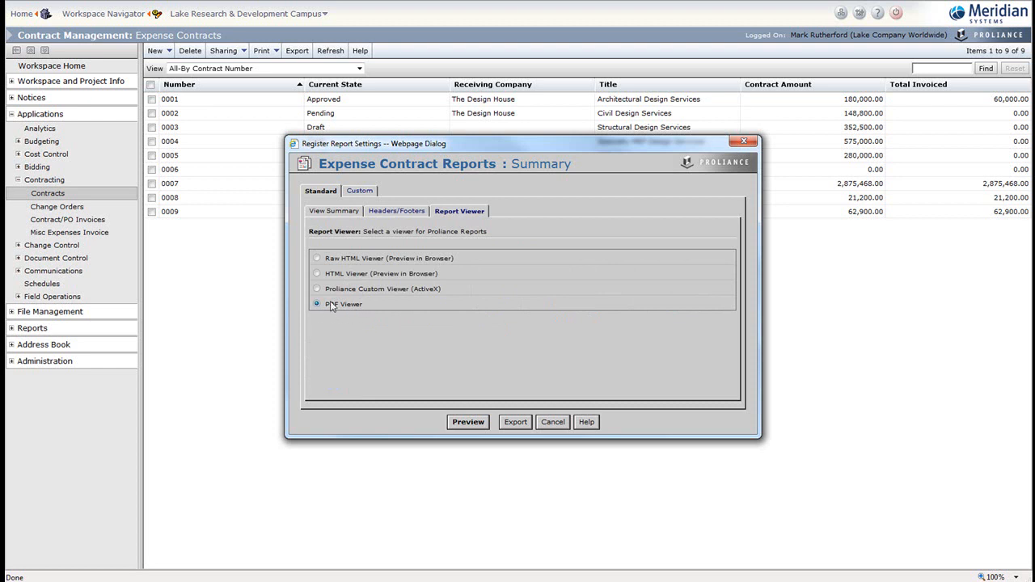
Preview the Expense Contracts summary report as a PDF, view it, and leave the report settings.
click(478, 426)
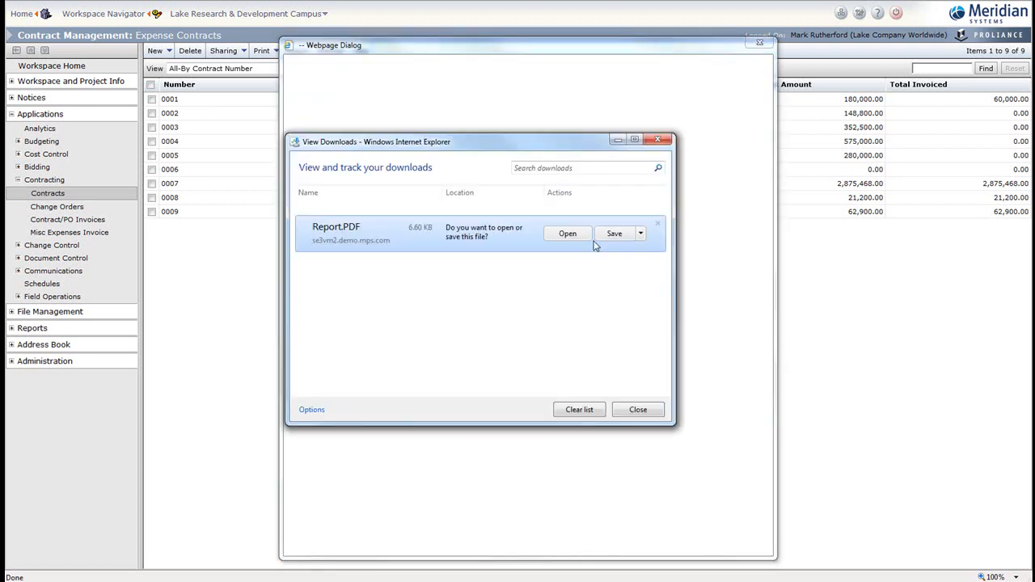
click(568, 233)
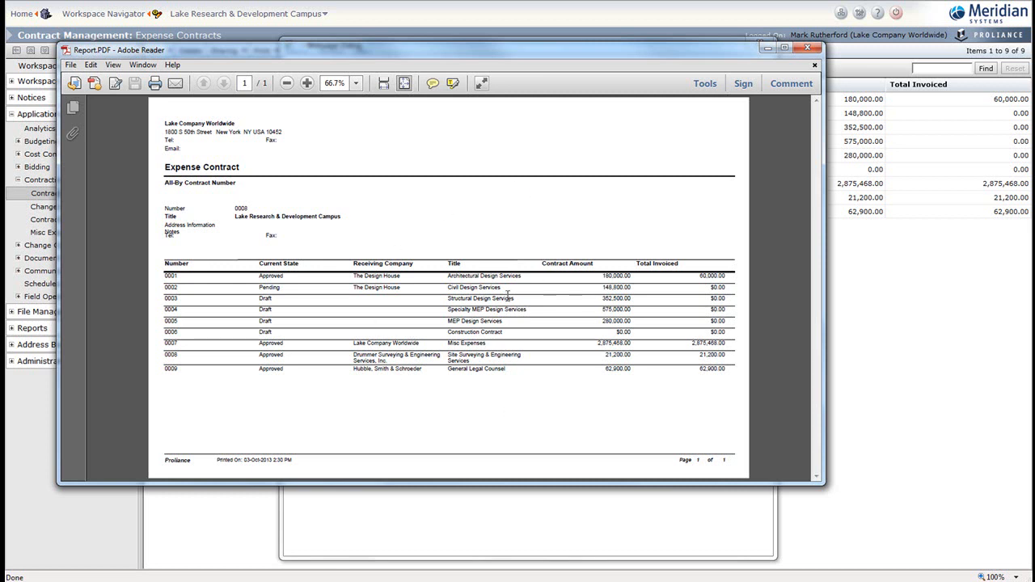
click(807, 47)
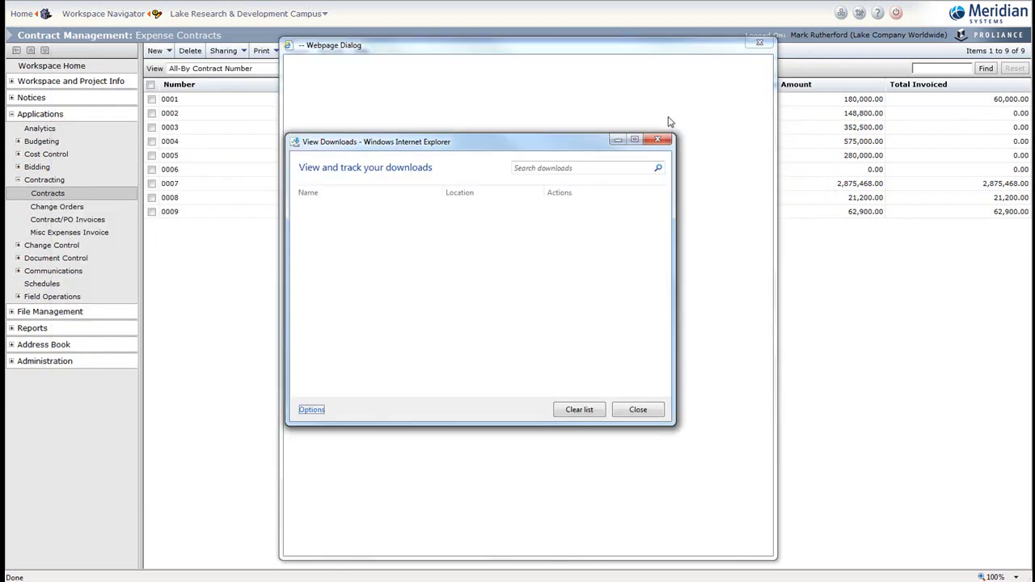
click(657, 139)
click(759, 42)
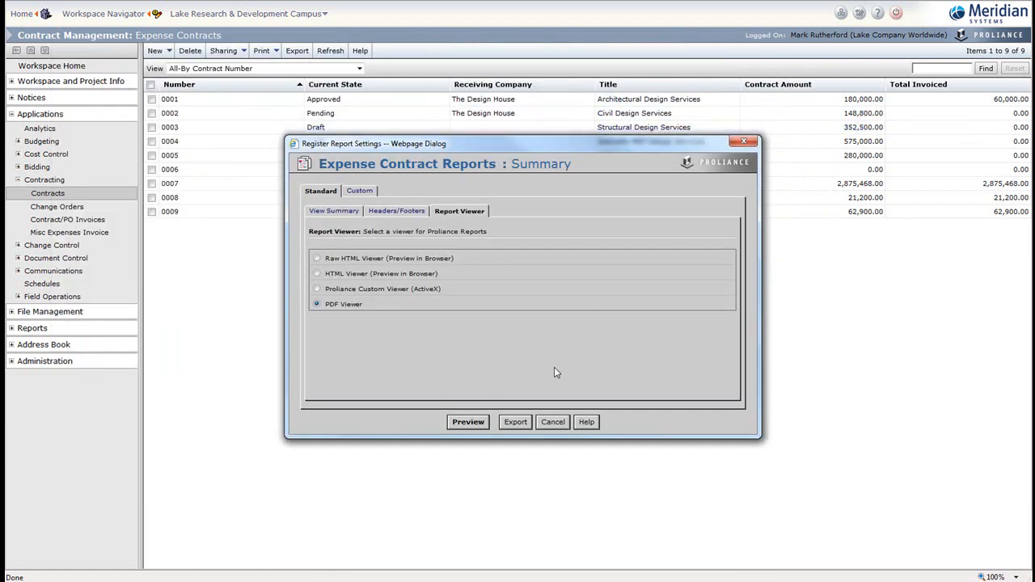
click(552, 422)
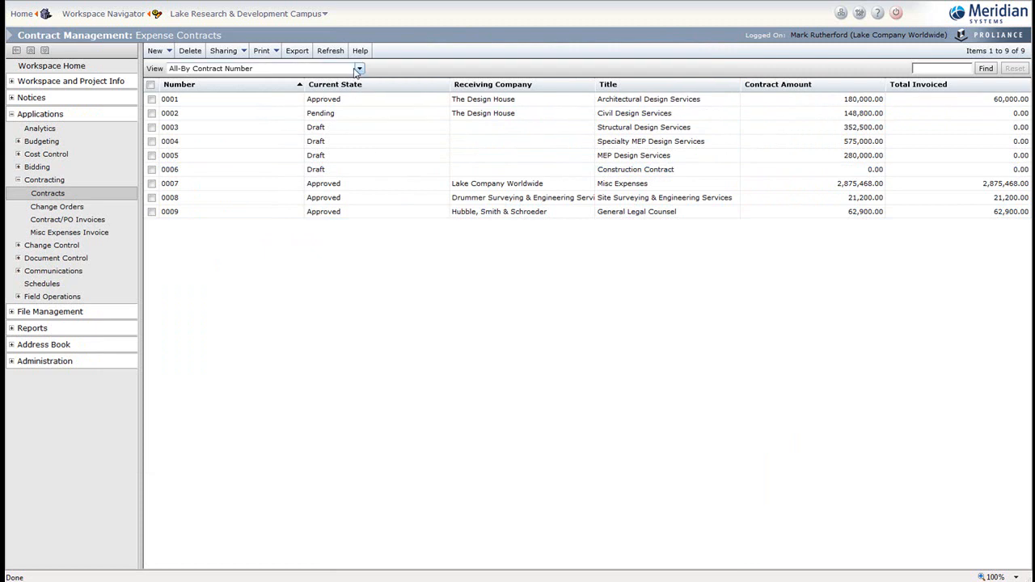
Export the Expense Contracts register and open the file Expense Contract.xlsx.
click(299, 52)
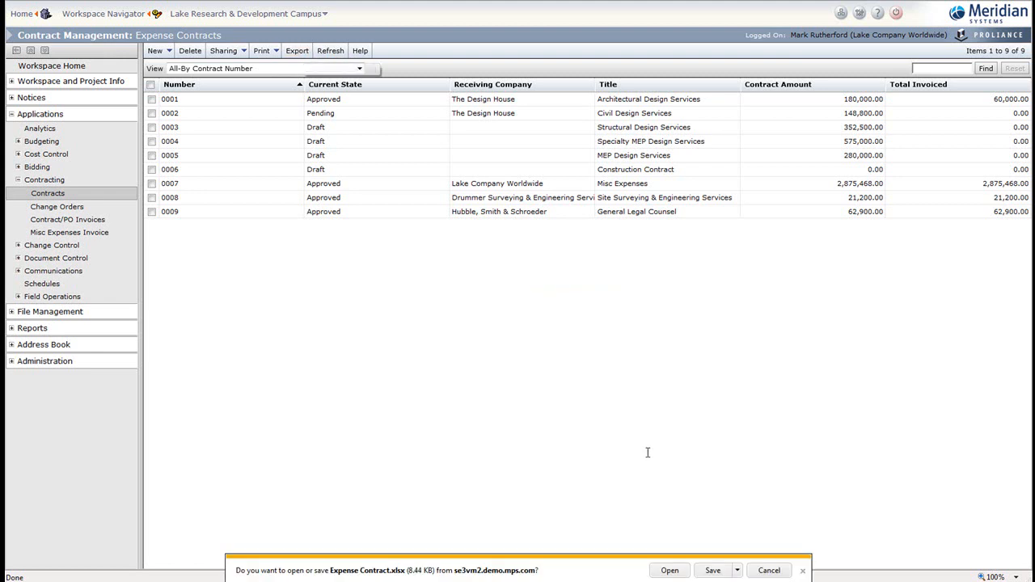
click(670, 571)
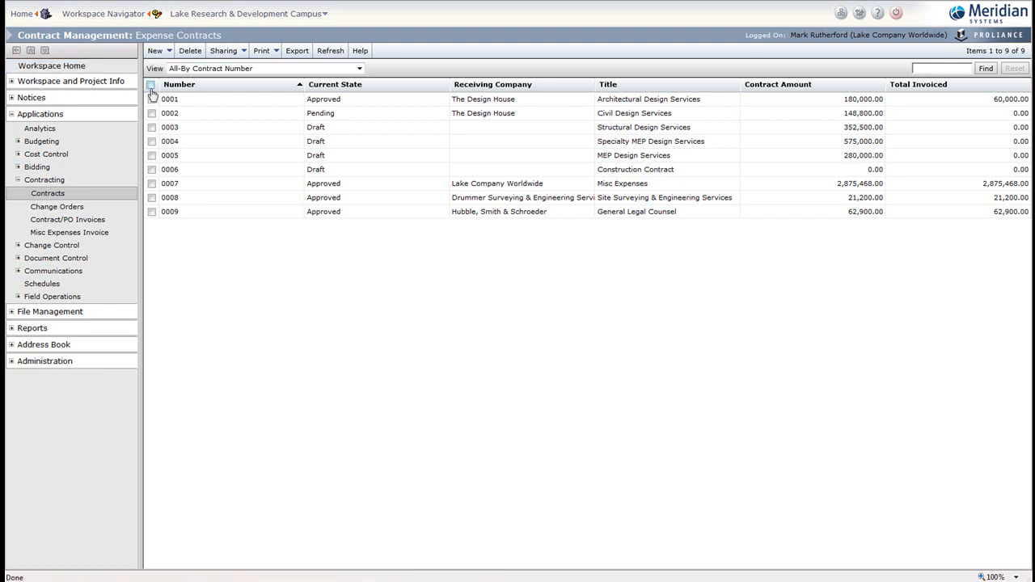
Select contract 0001, Architectural Design Services, and start Batch Print Selected for it.
click(152, 99)
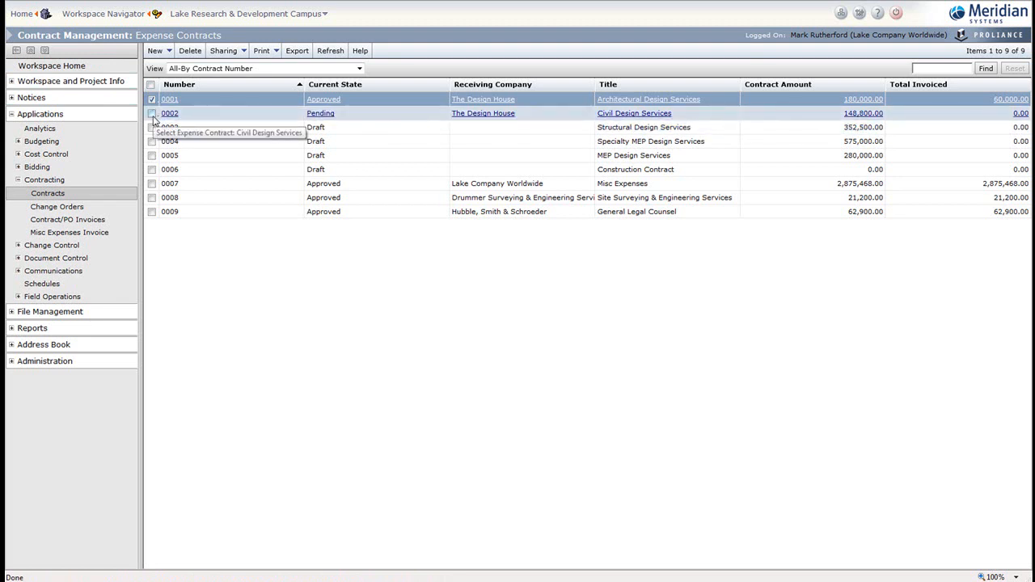
click(275, 51)
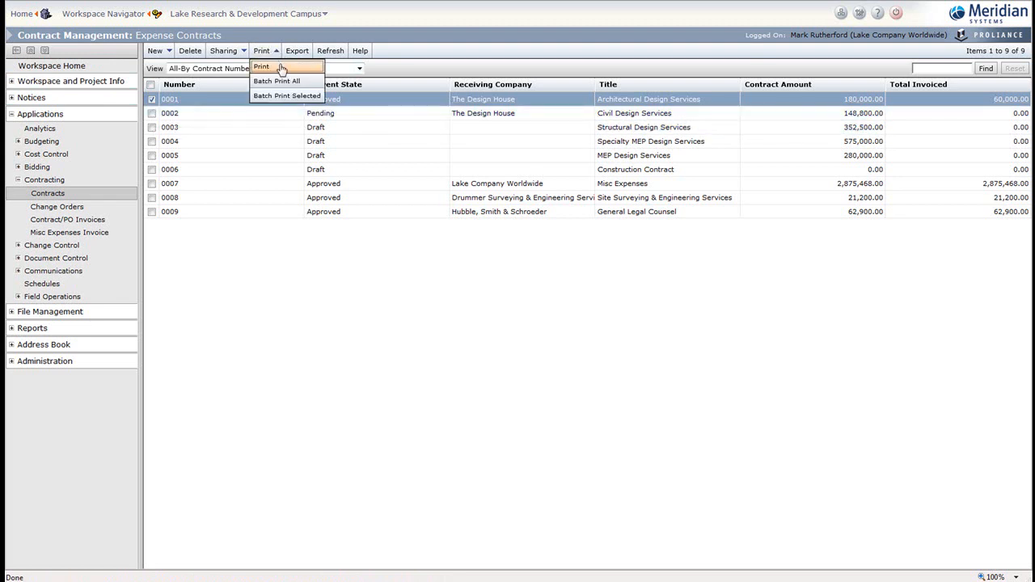
click(283, 96)
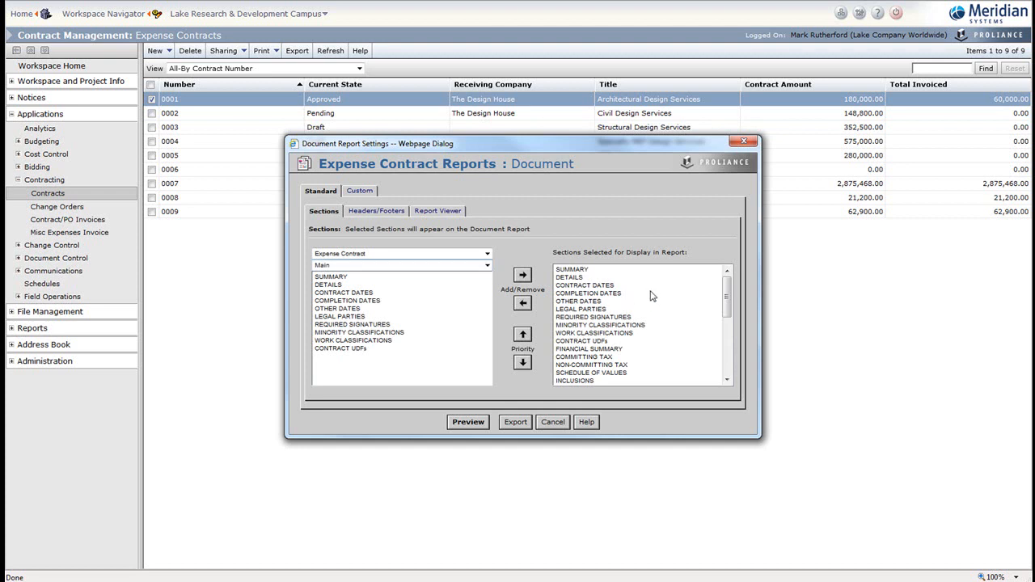
Reduce the document report's sections to Summary, Details, Contract Dates, Completion Dates and Legal Parties.
click(487, 254)
click(487, 254)
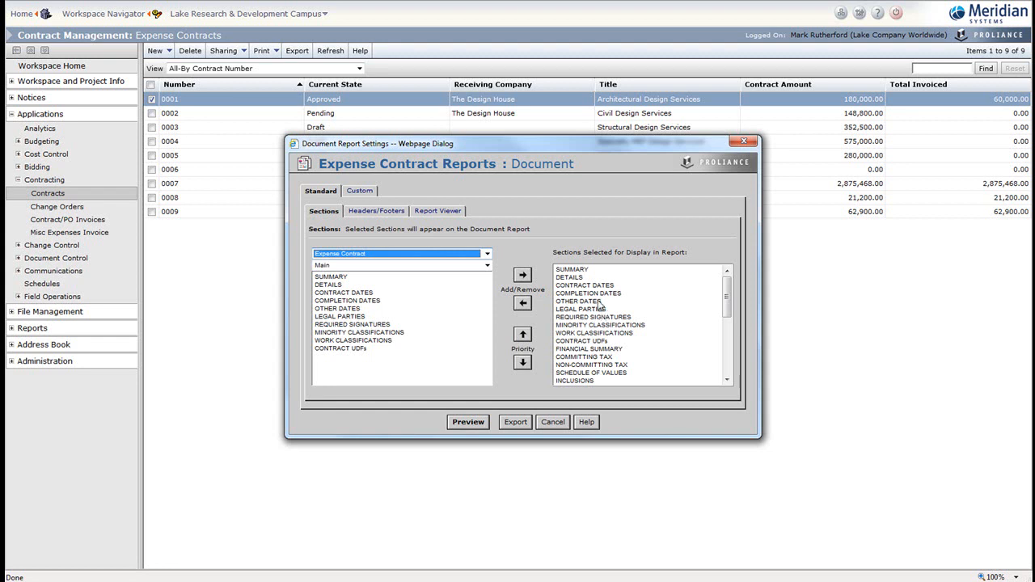
click(600, 308)
scroll(597, 317, down, 2)
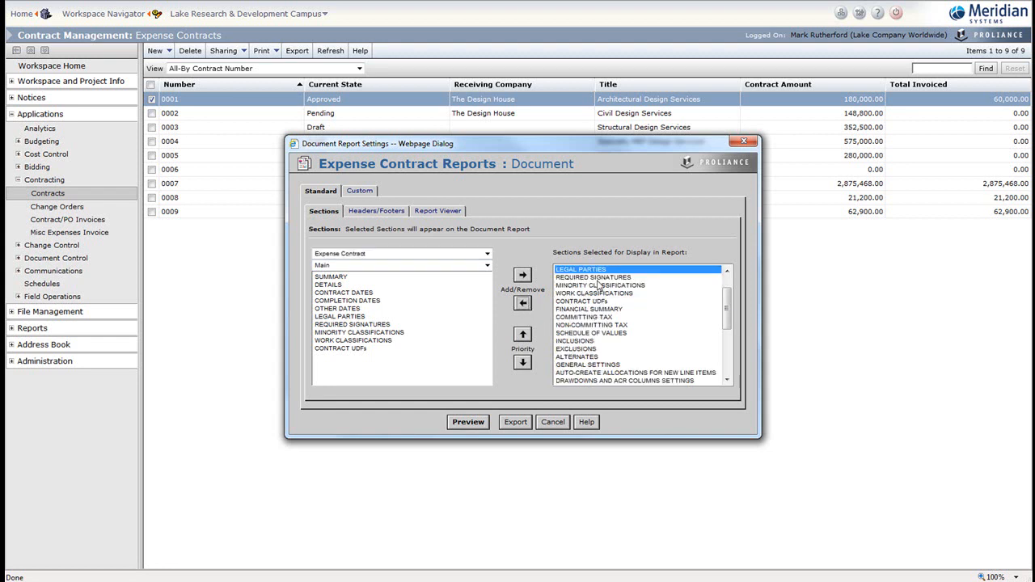
click(597, 279)
click(523, 304)
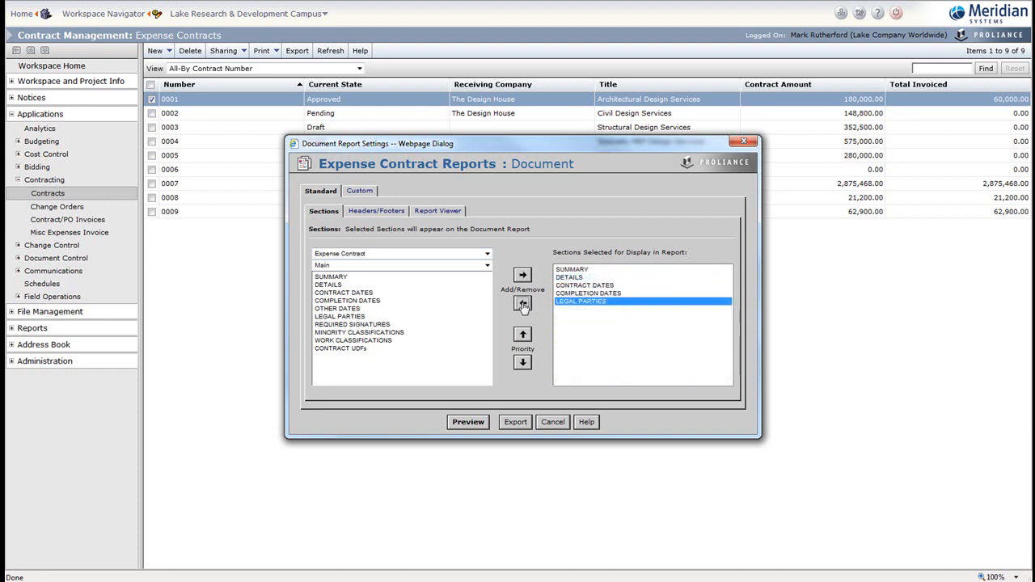
Preview the document report of contract 0001 as a PDF, read its Summary and Details sections, and leave the report settings.
click(468, 422)
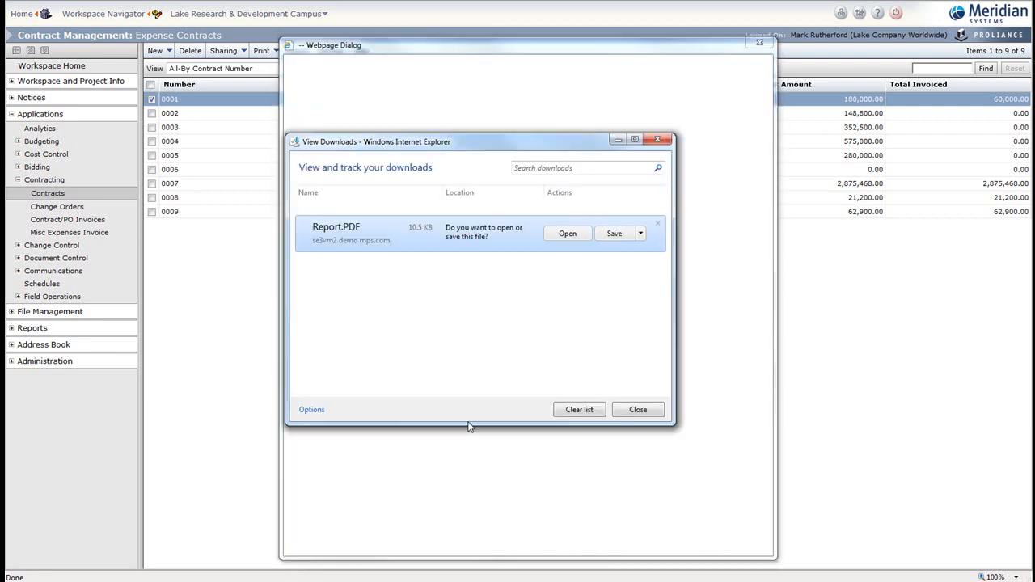
click(559, 236)
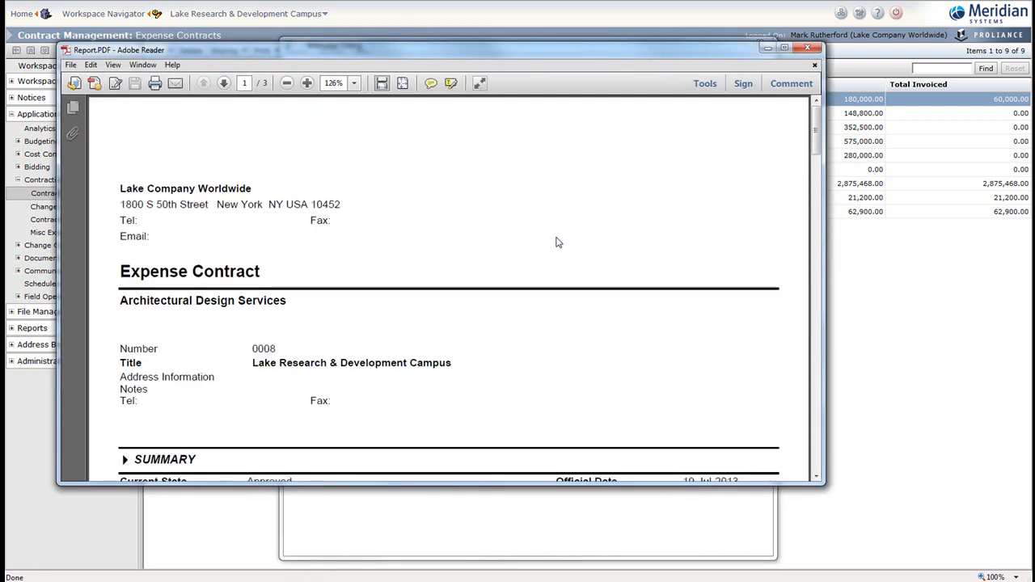
scroll(559, 257, down, 2)
scroll(563, 257, down, 1)
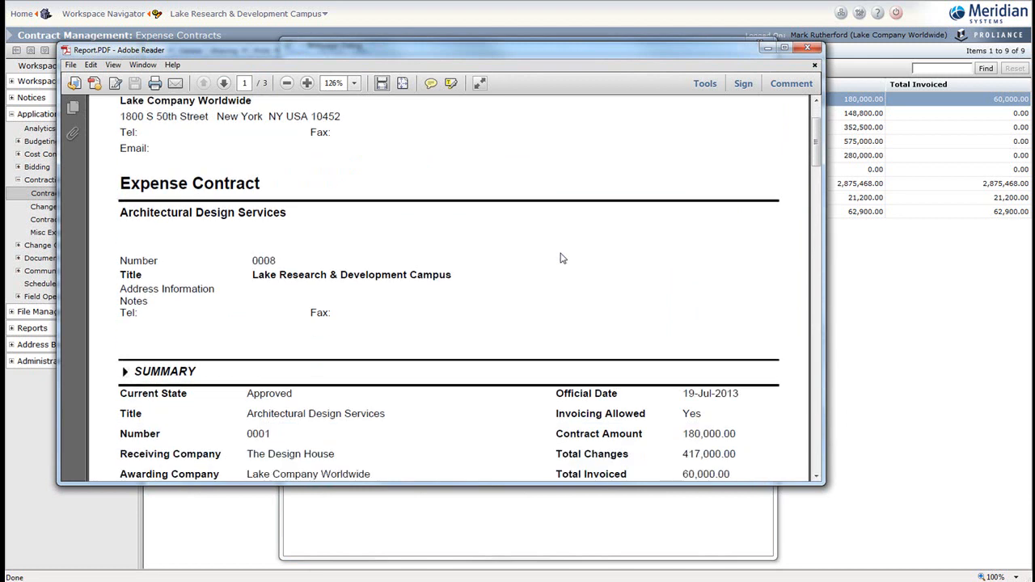
scroll(563, 258, down, 7)
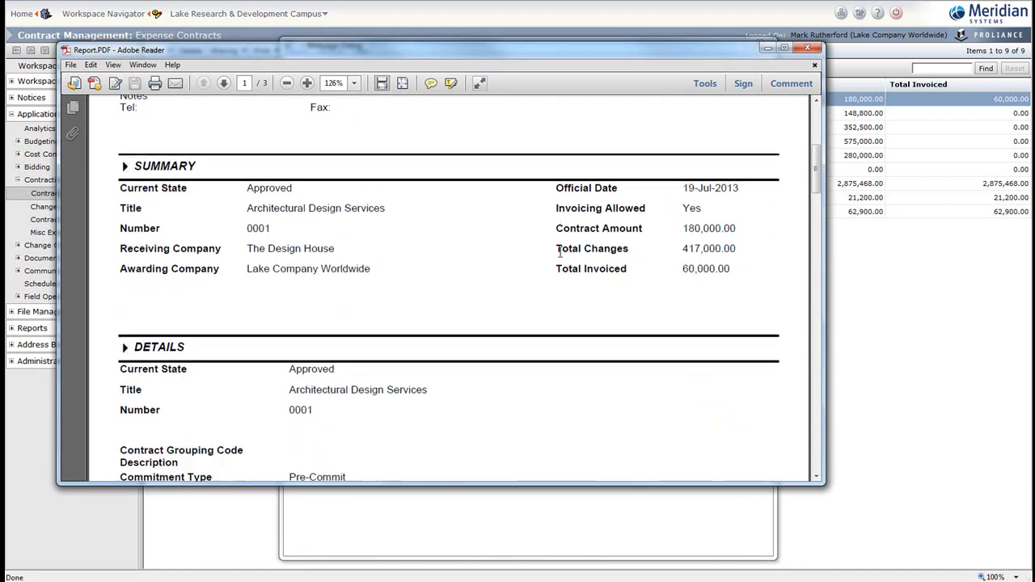
scroll(559, 255, down, 4)
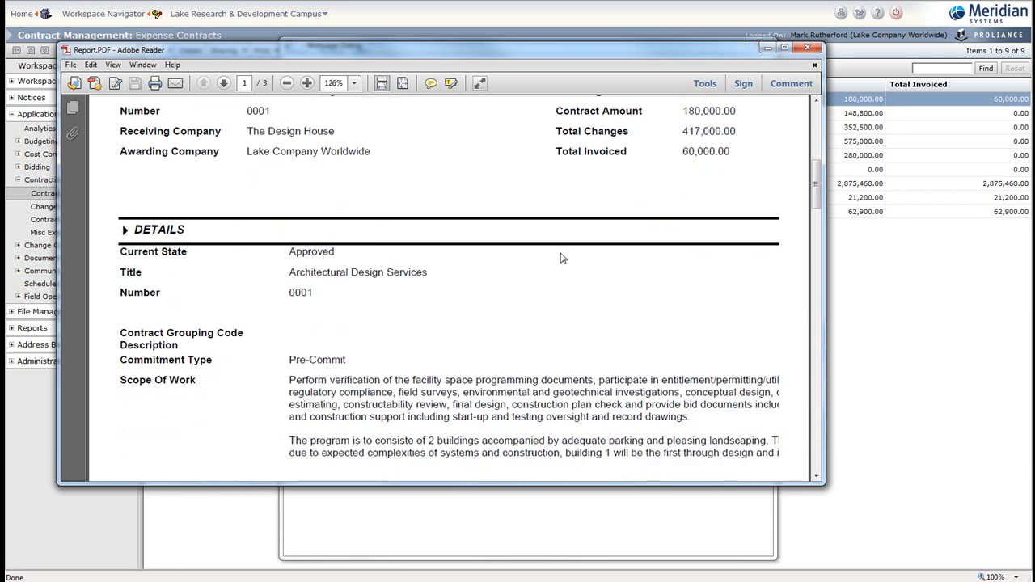
scroll(563, 258, up, 8)
scroll(563, 258, up, 4)
scroll(562, 257, up, 2)
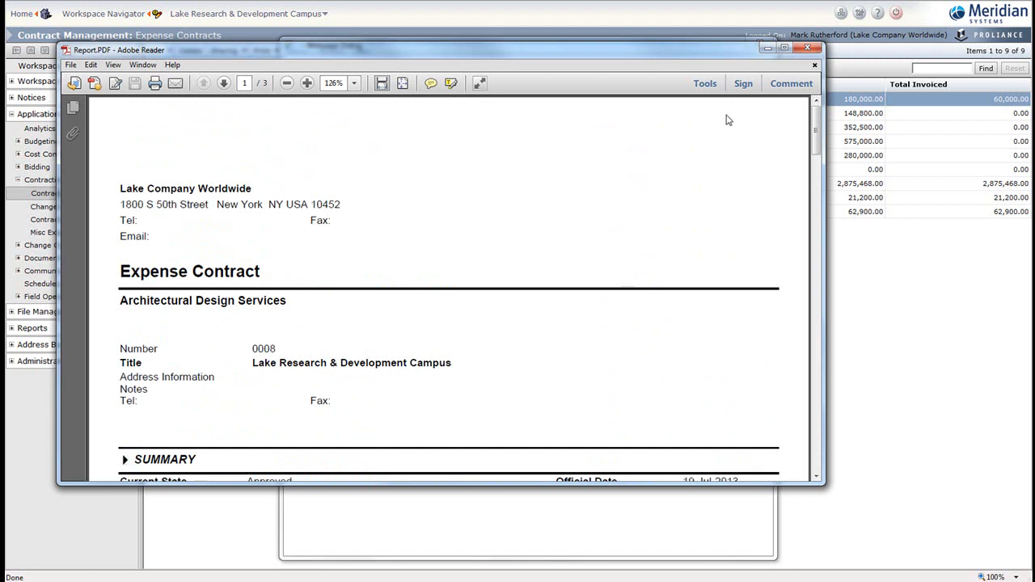
click(809, 51)
click(637, 536)
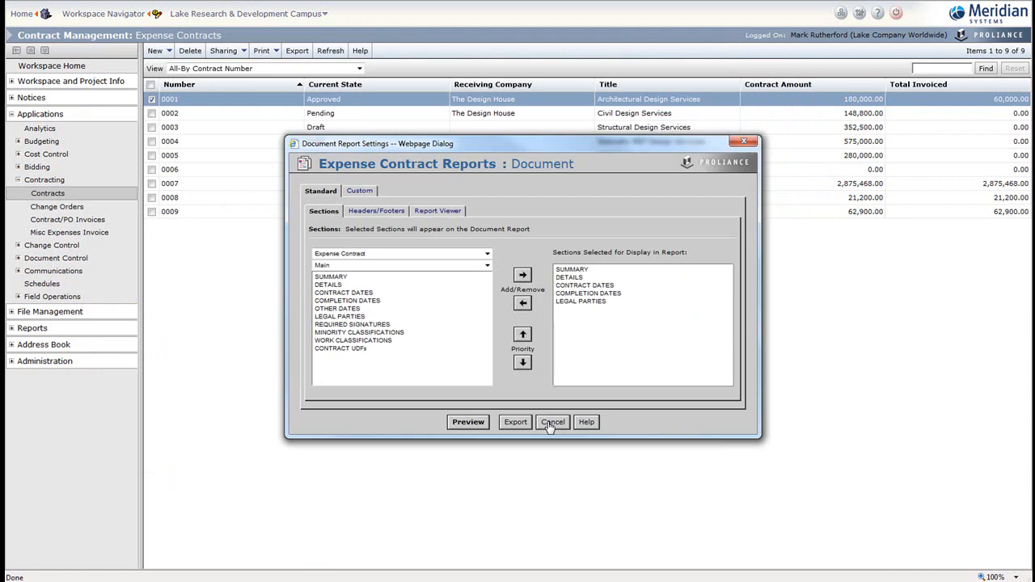
click(552, 421)
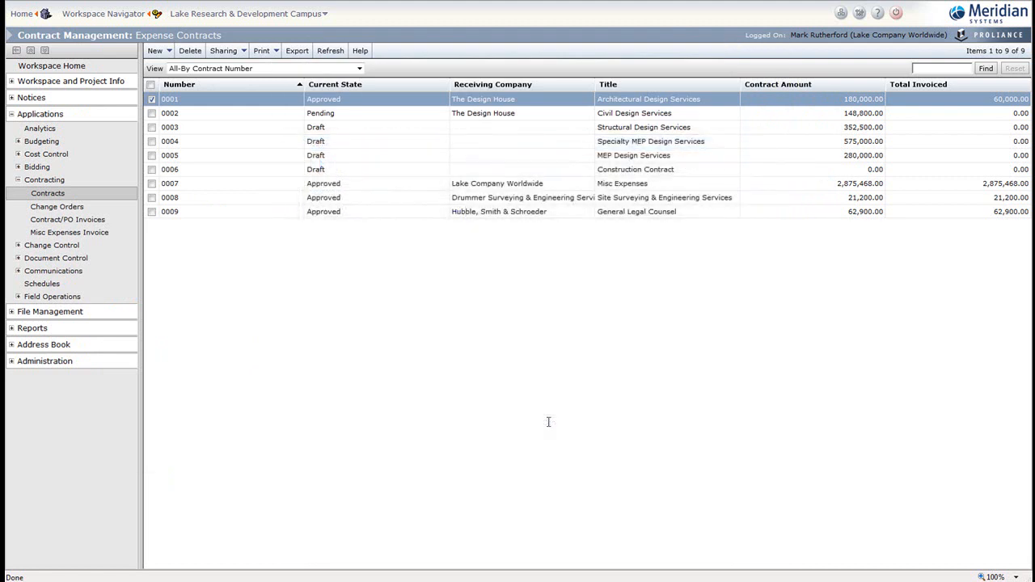